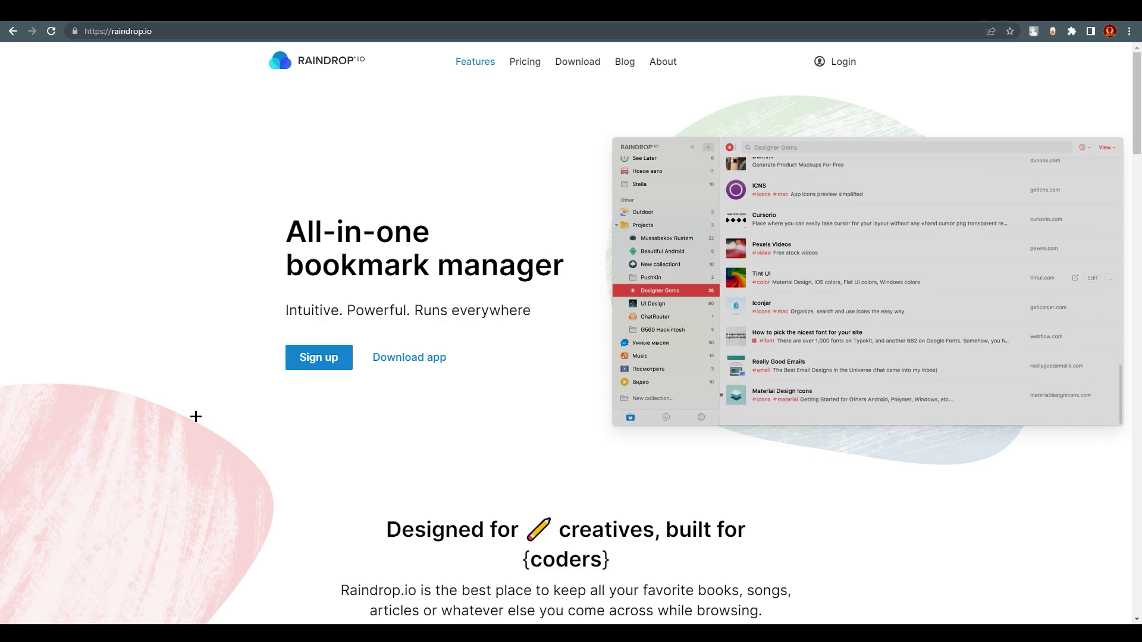
Step: Look through the Raindrop.io home page, examining its bookmark organisation, highlights, pricing, device support and extra features
left_click_drag(268, 234, 561, 262)
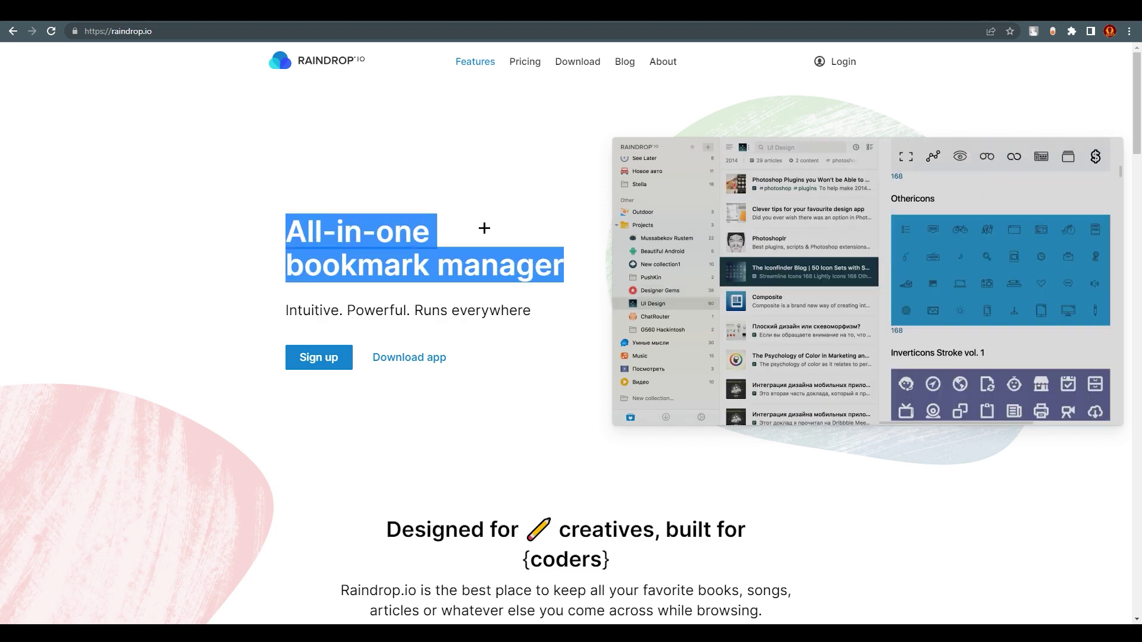
left_click(459, 212)
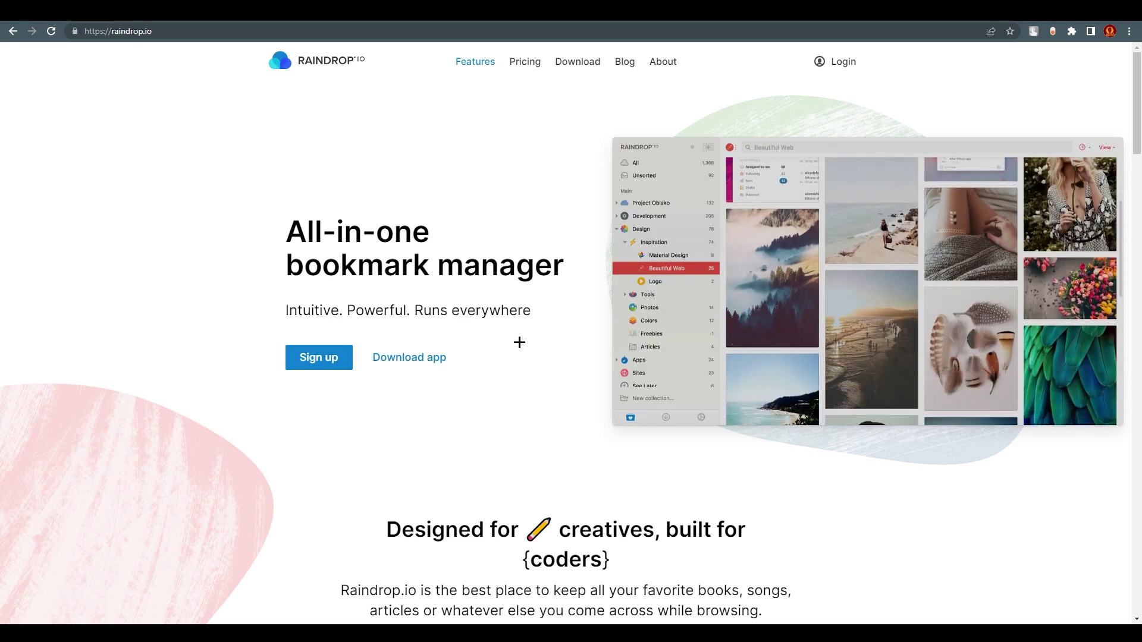
left_click_drag(1137, 107, 1137, 185)
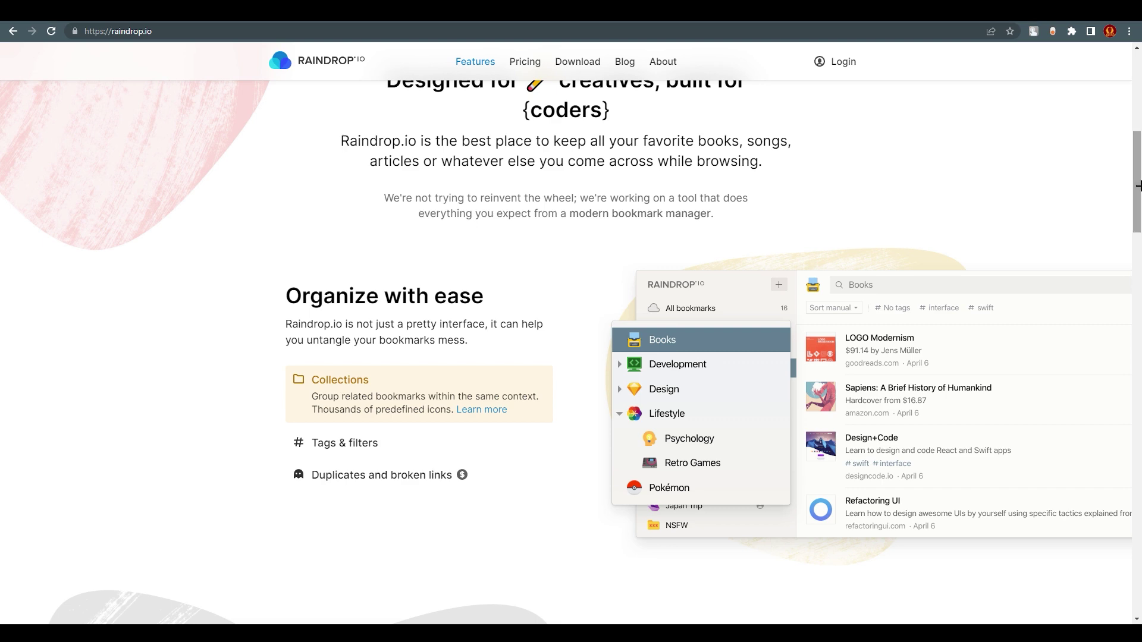
left_click_drag(284, 291, 477, 297)
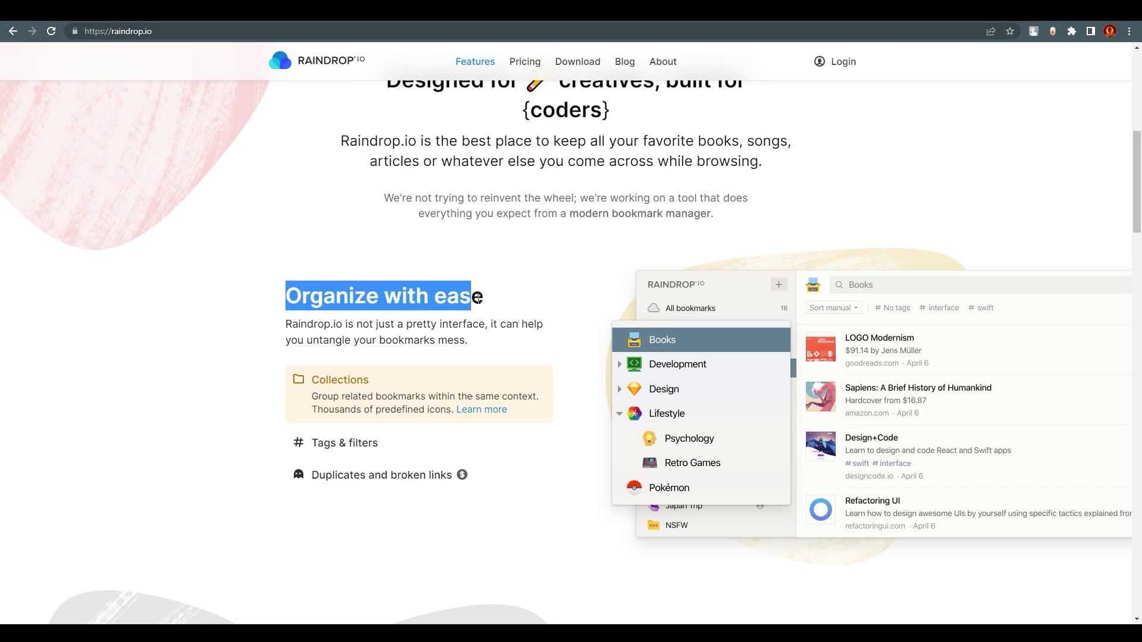
left_click_drag(1137, 177, 1137, 246)
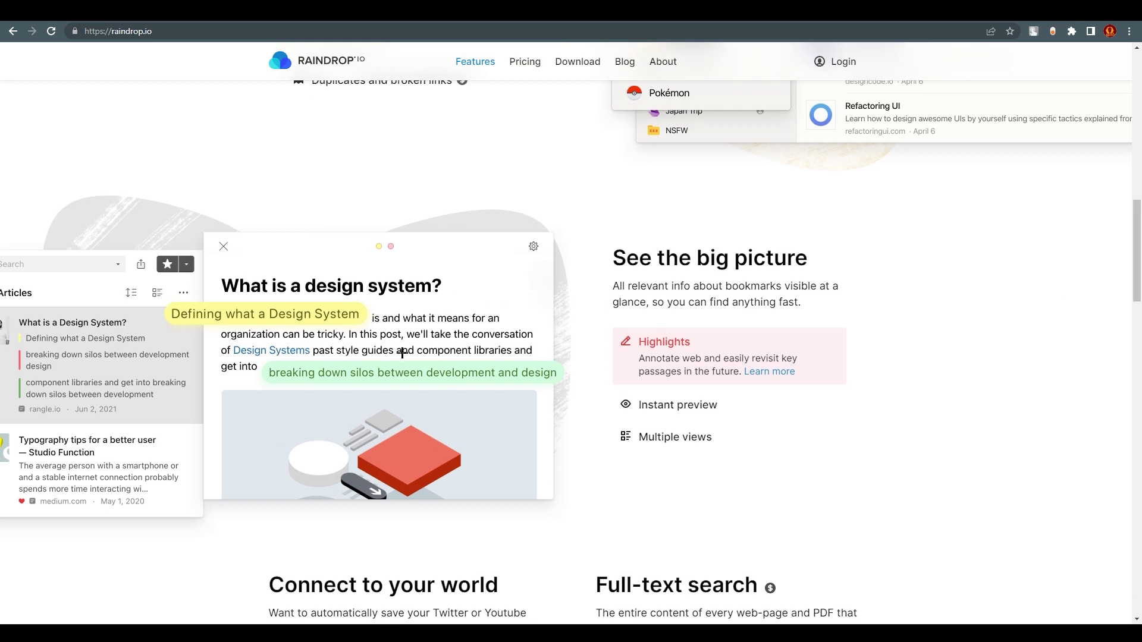
left_click_drag(1137, 274, 1127, 497)
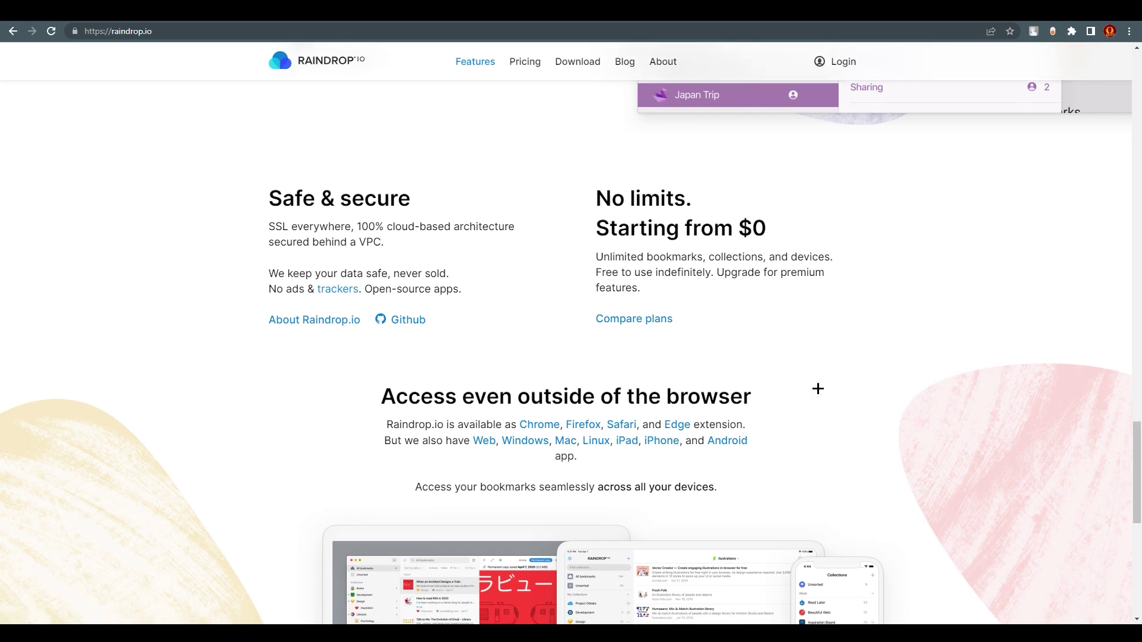
left_click_drag(599, 207, 782, 228)
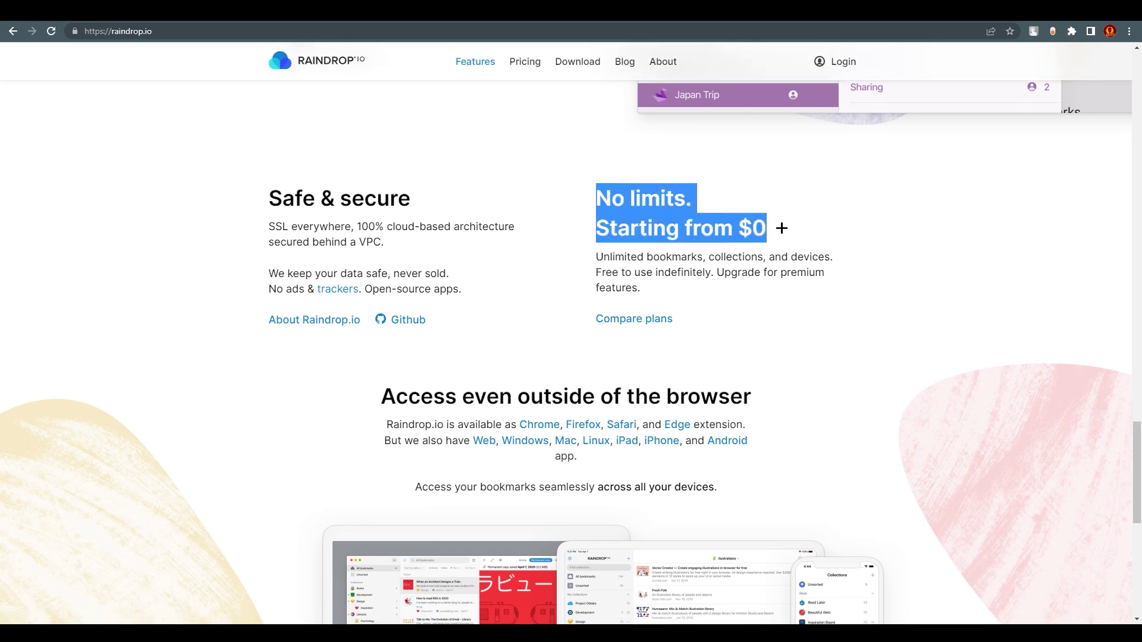
left_click(927, 298)
left_click_drag(1137, 446, 1137, 492)
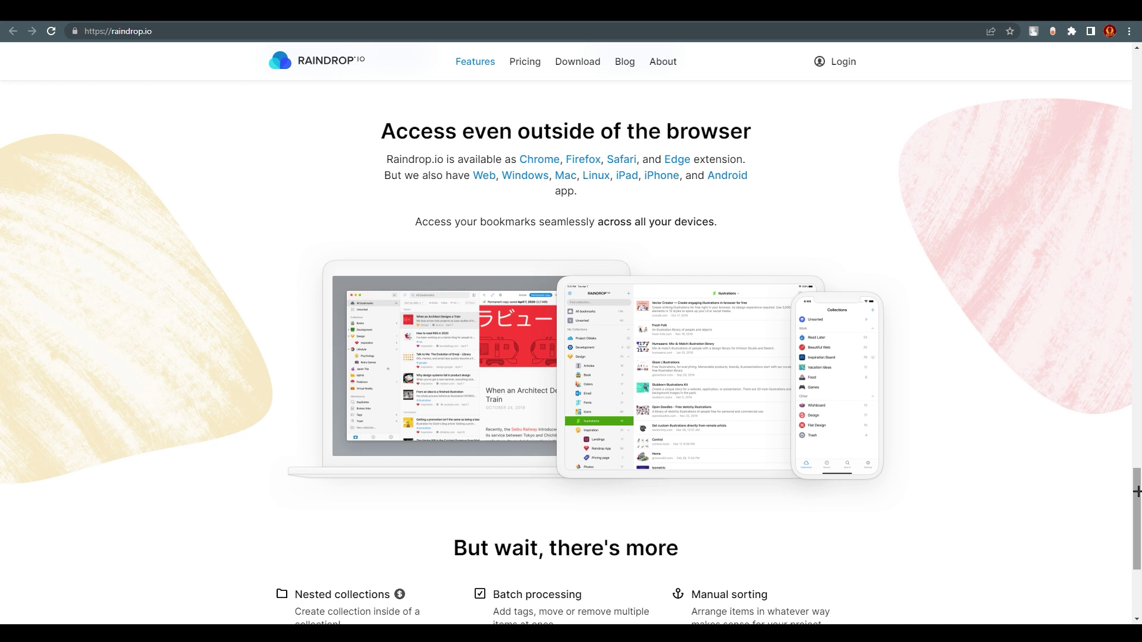
left_click_drag(1138, 491, 1137, 533)
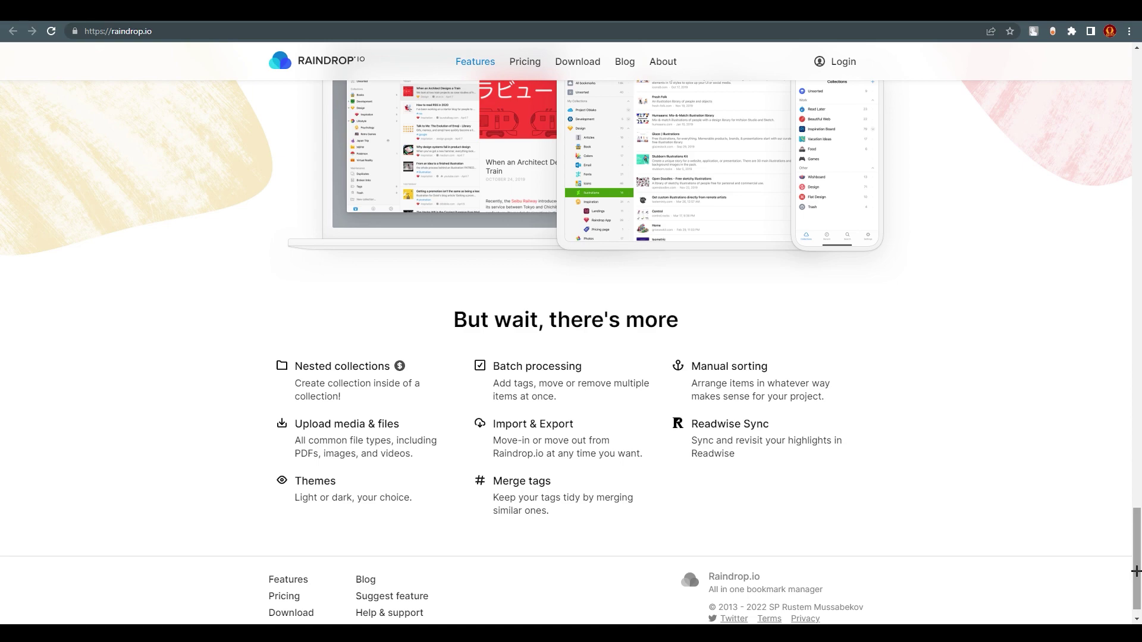
left_click_drag(1136, 571, 1136, 247)
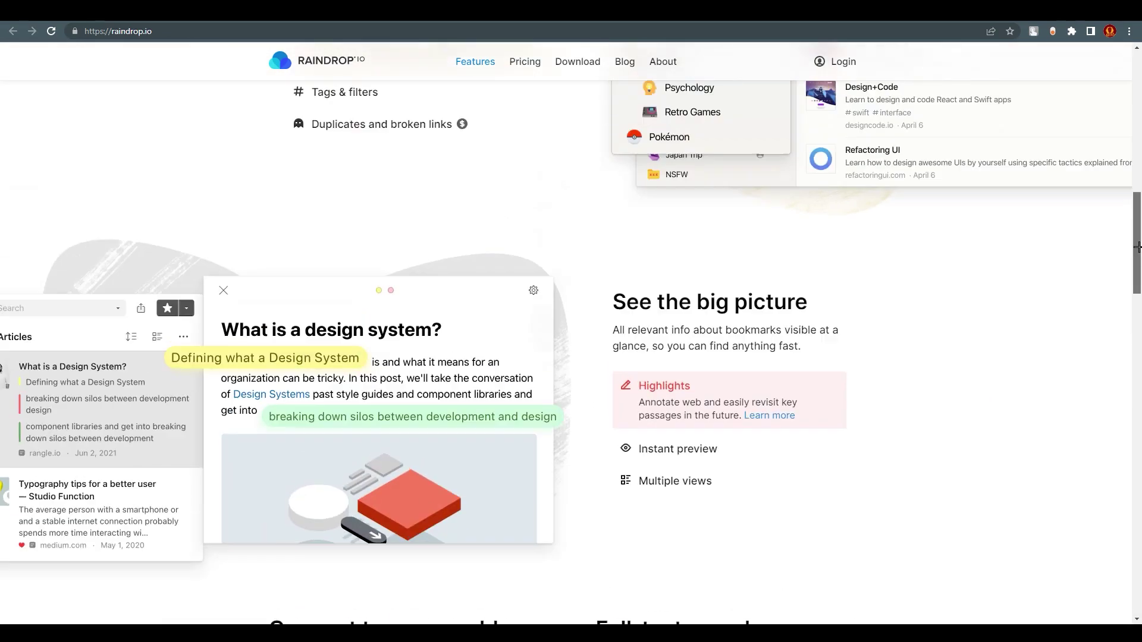
Step: Sign up for a Raindrop.io account using an existing Google account
key("F5")
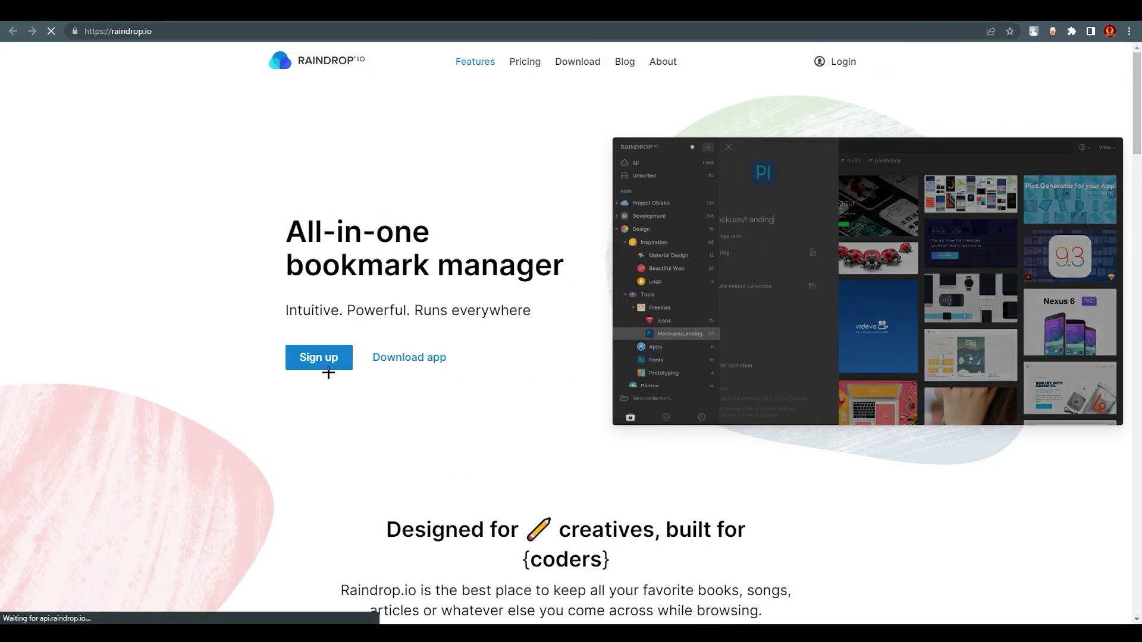
left_click(328, 370)
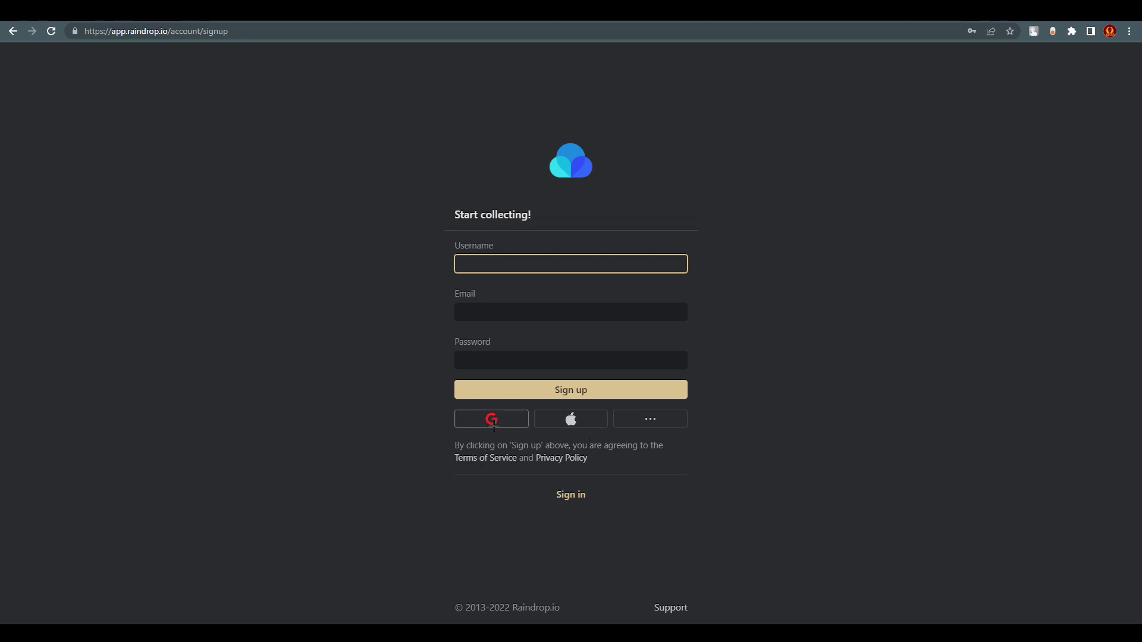
left_click(650, 418)
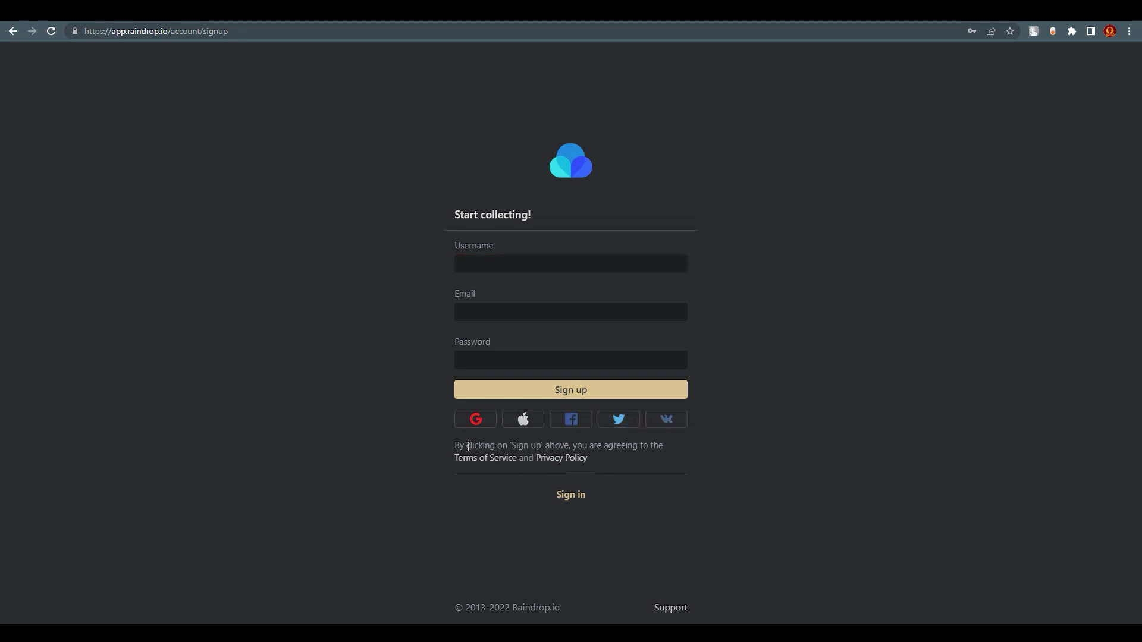
left_click(471, 423)
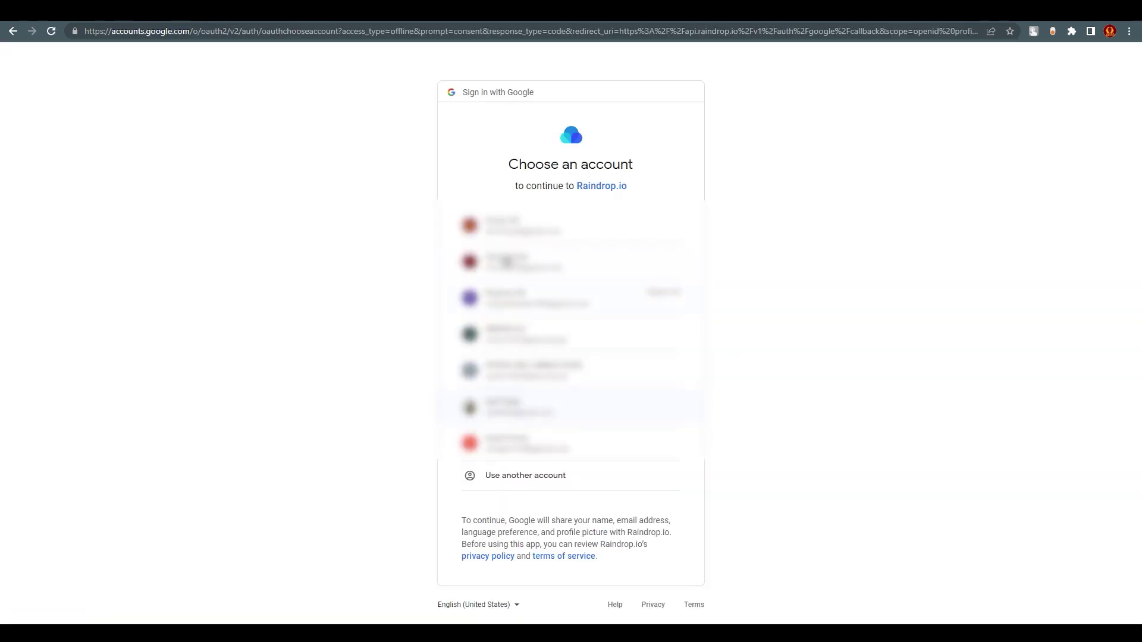
left_click(519, 224)
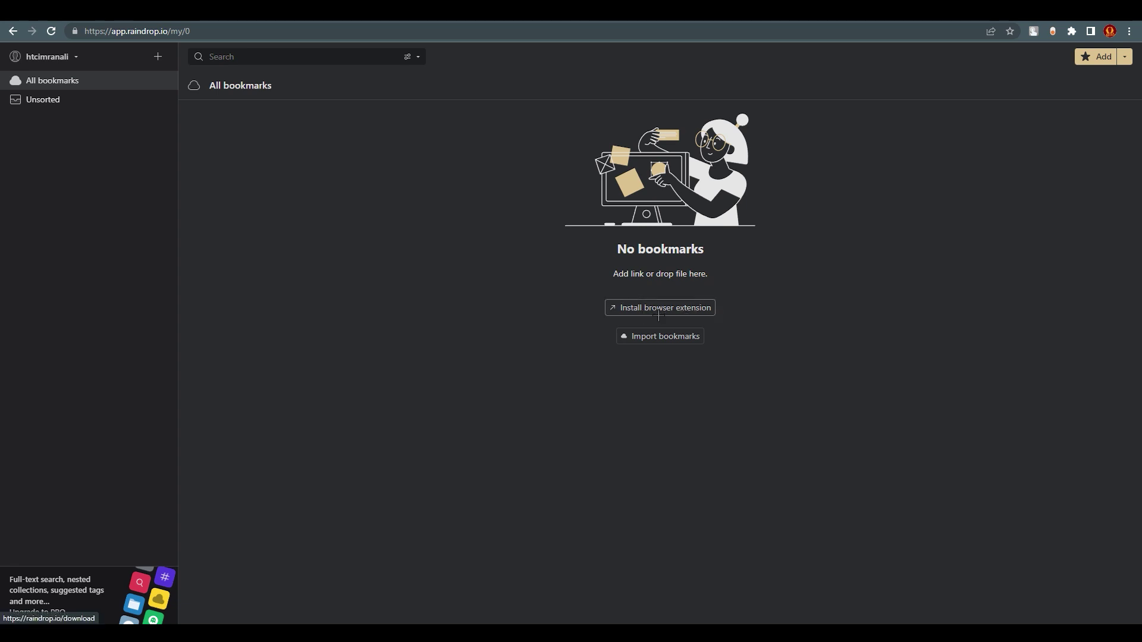
Step: Remove the installed Raindrop.io extension on its Chrome Web Store page and add it to Chrome again
left_click(678, 307)
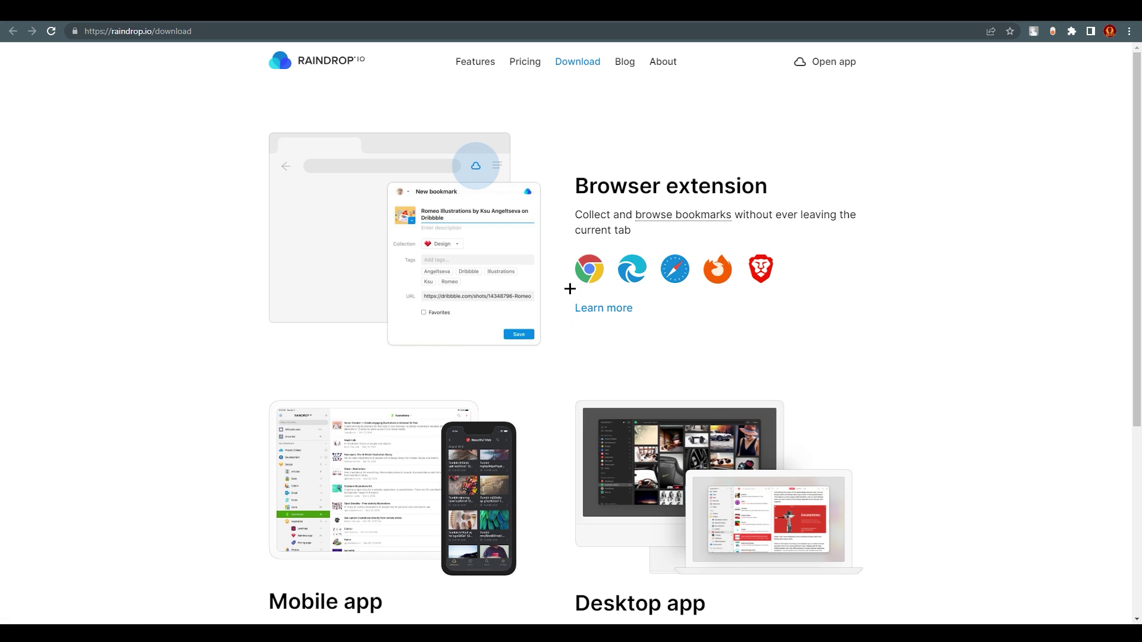
left_click(588, 270)
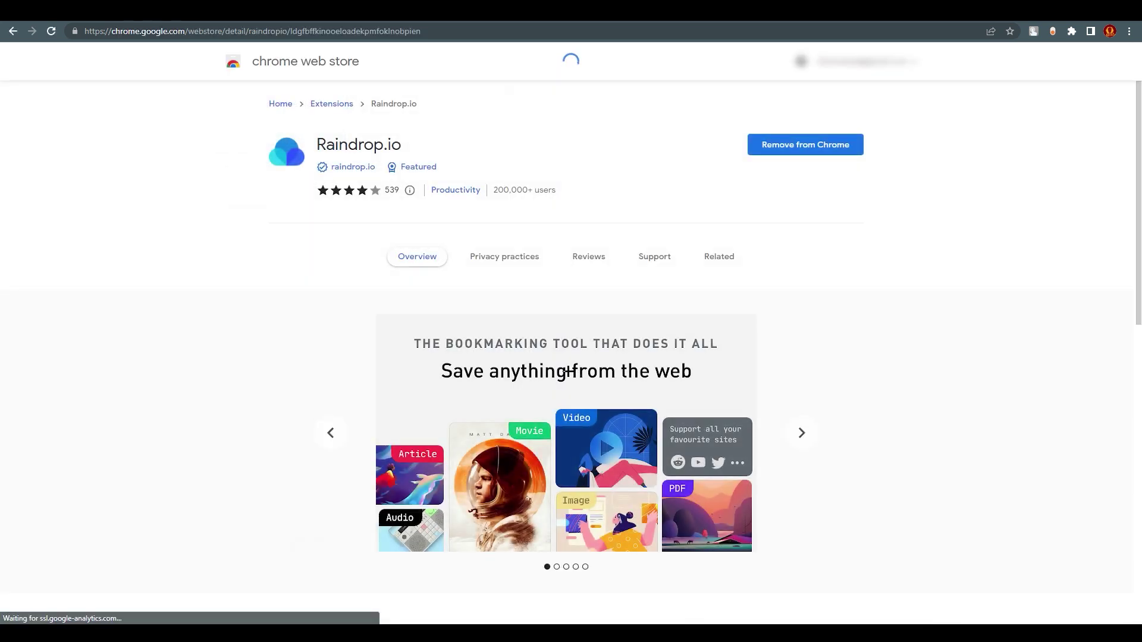
left_click(776, 152)
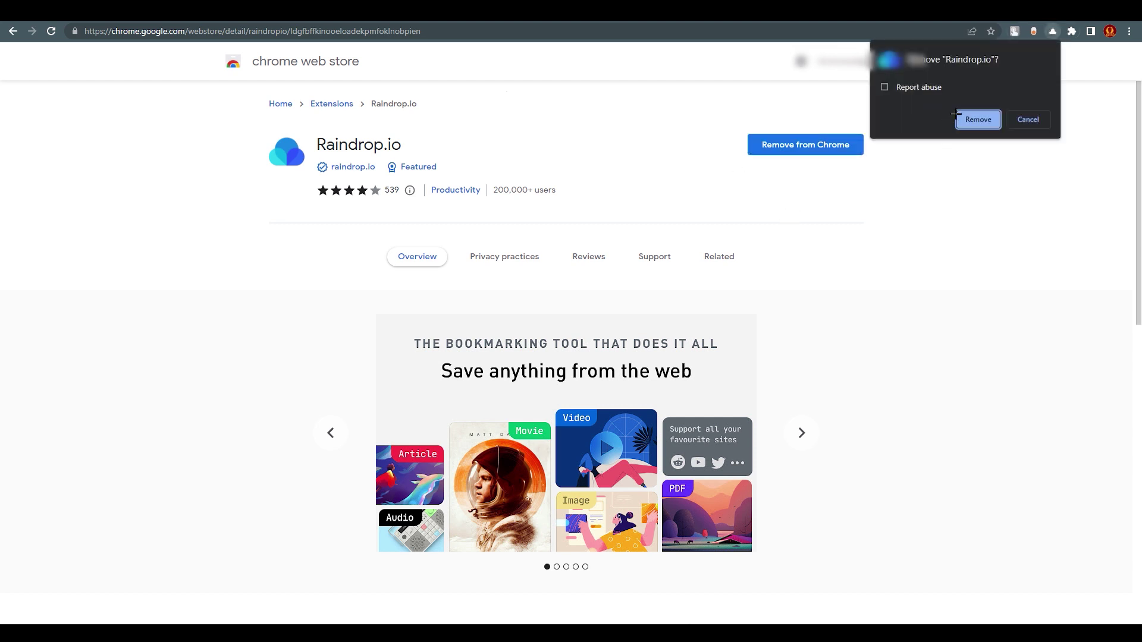
left_click(975, 118)
left_click(827, 149)
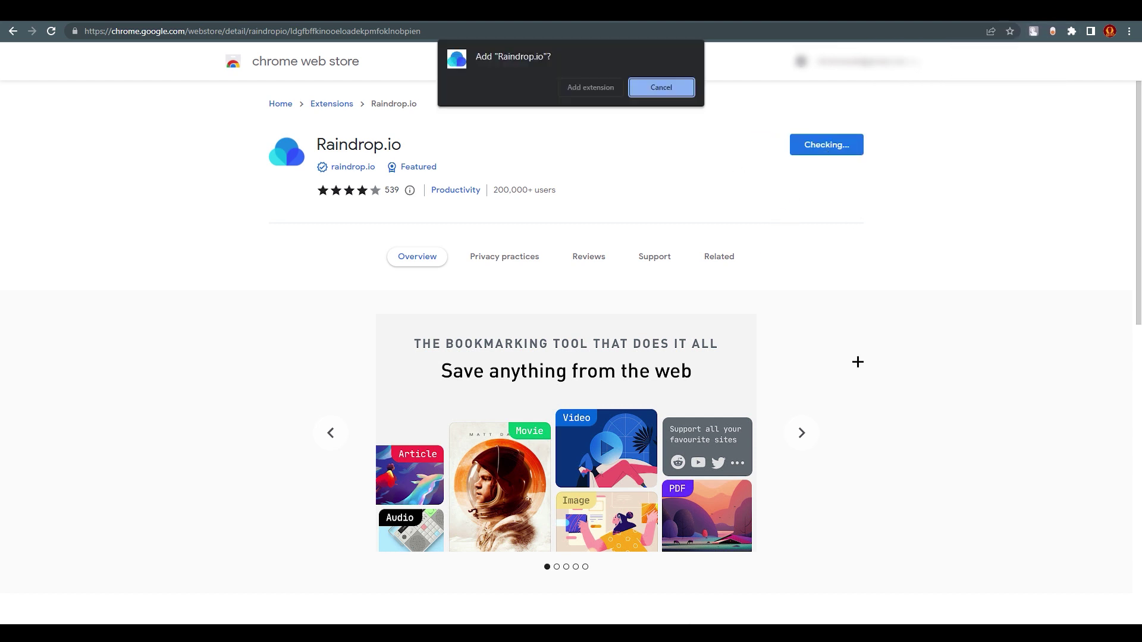
key("Escape")
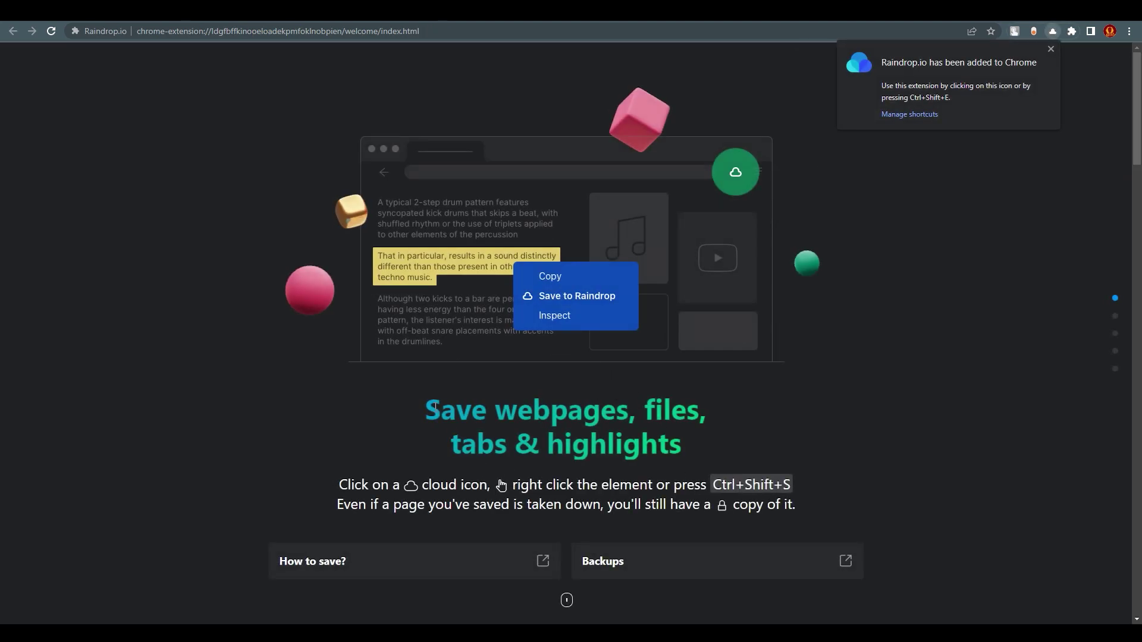
Step: Read through the extension's welcome page, covering saving, organizing, importing and sharing bookmarks
left_click_drag(434, 409, 449, 457)
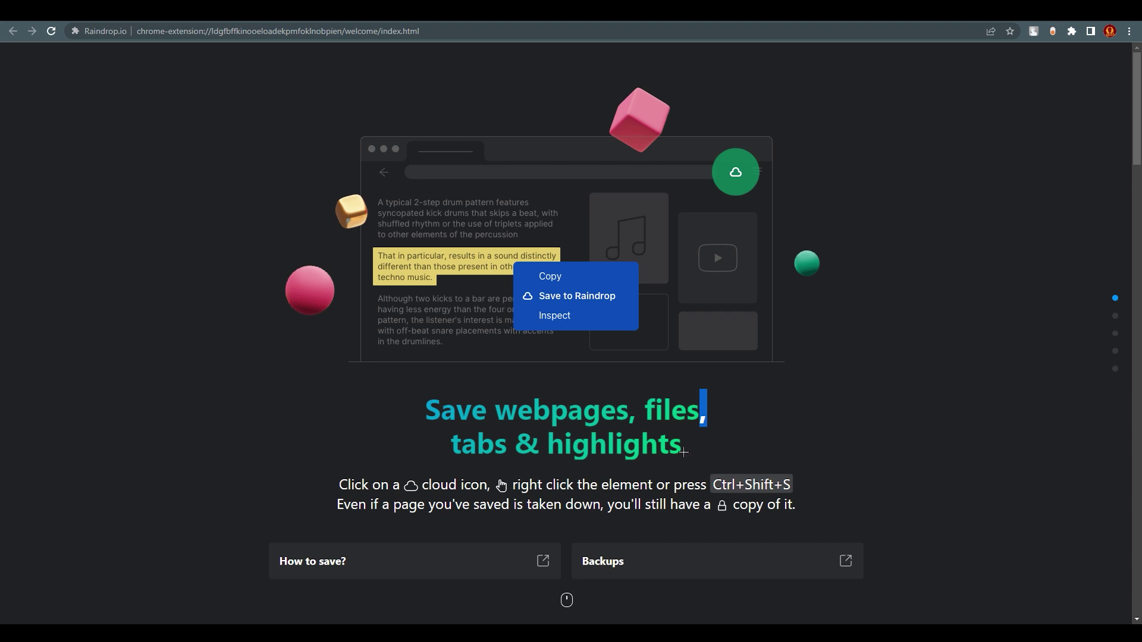
scroll(426, 506, "down", 1)
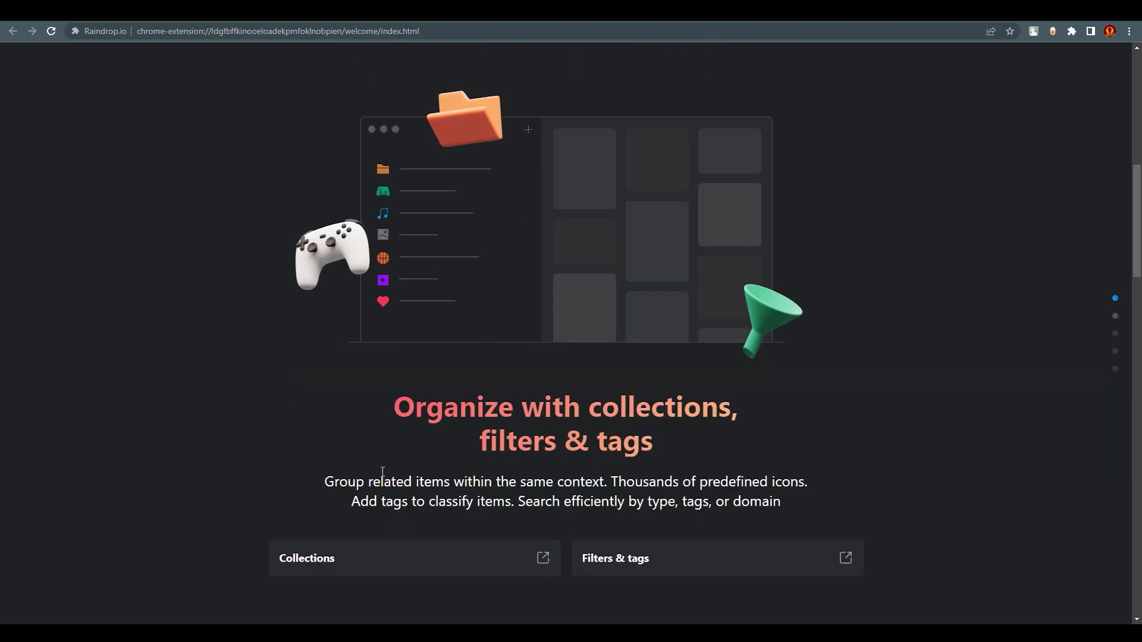
scroll(518, 397, "up", 1)
scroll(701, 433, "down", 2)
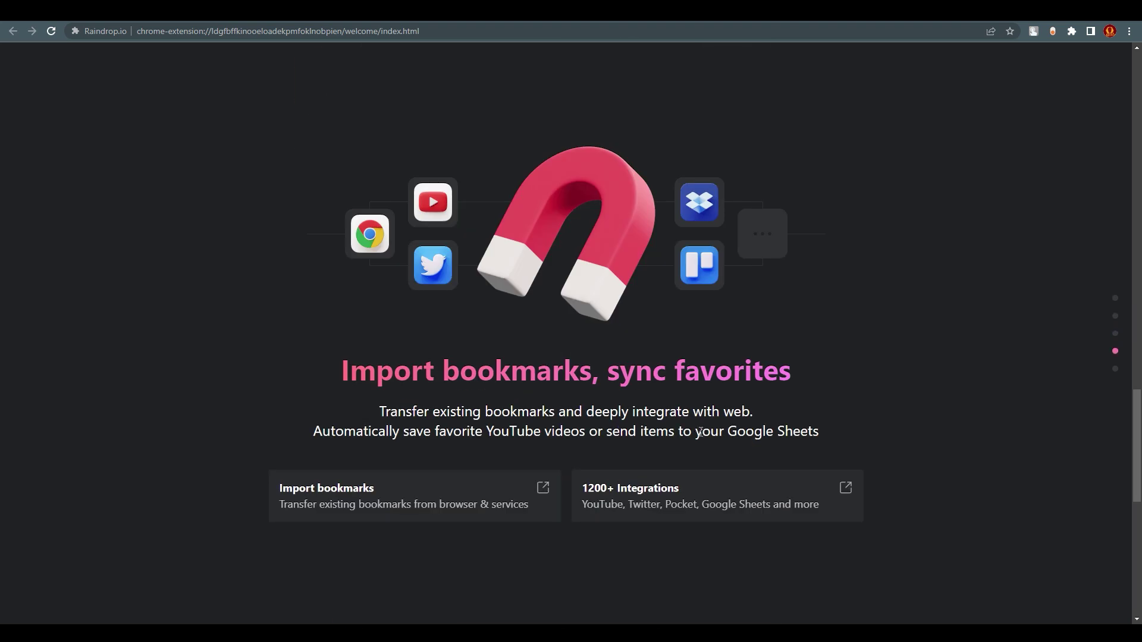
scroll(701, 432, "down", 1)
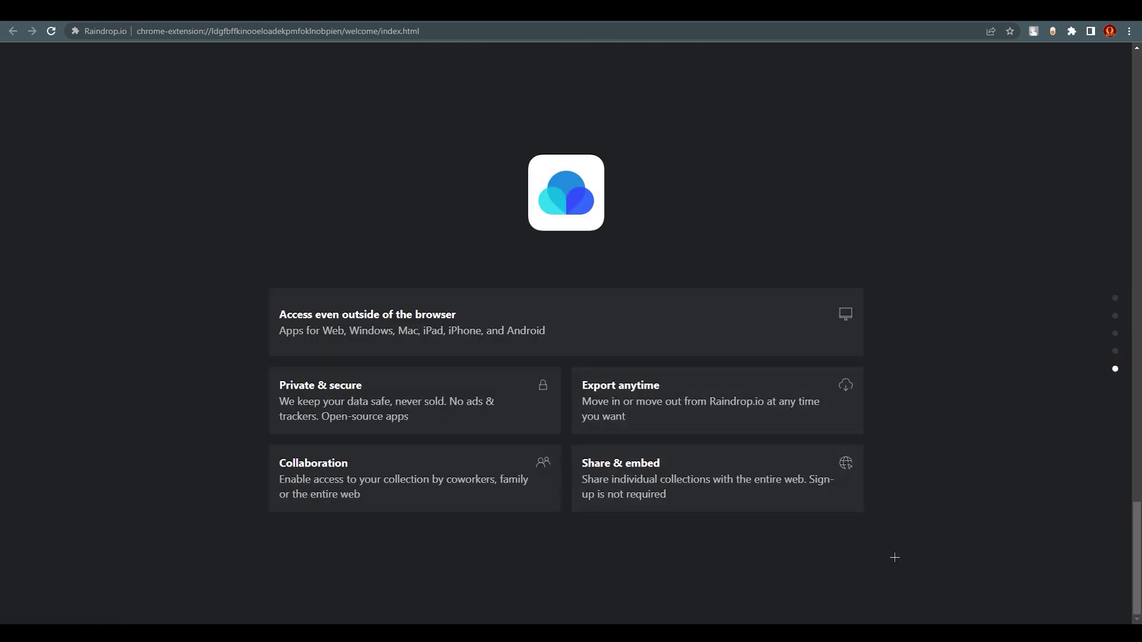
scroll(903, 155, "up", 5)
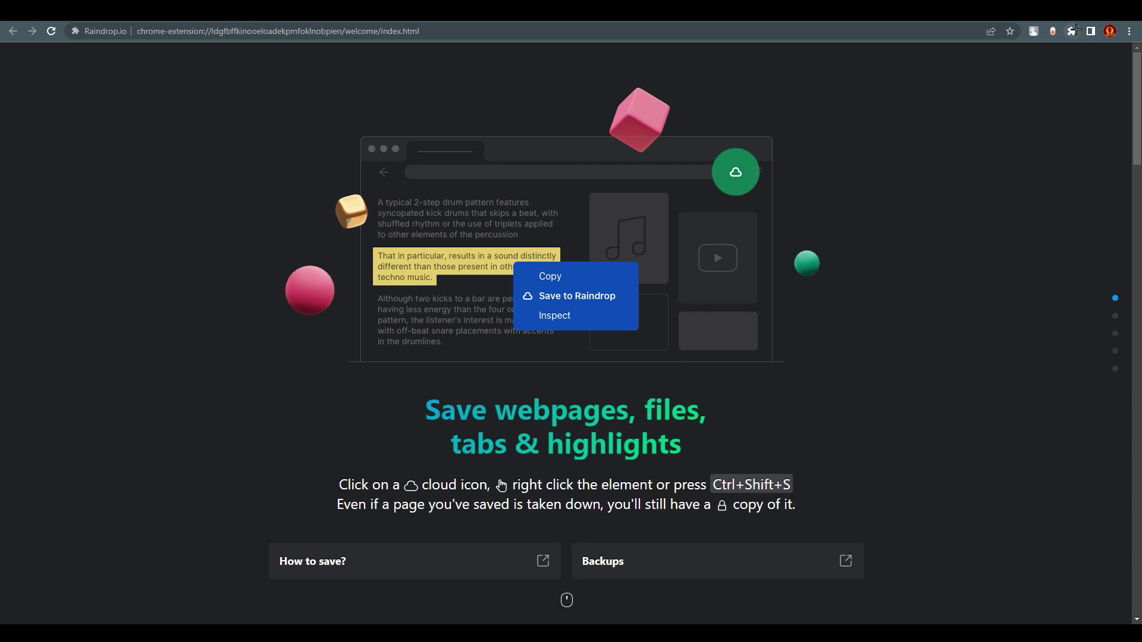
Step: Open the Raindrop.io extension on the welcome page and examine the new bookmark's tags, URL and collection fields
left_click(1073, 31)
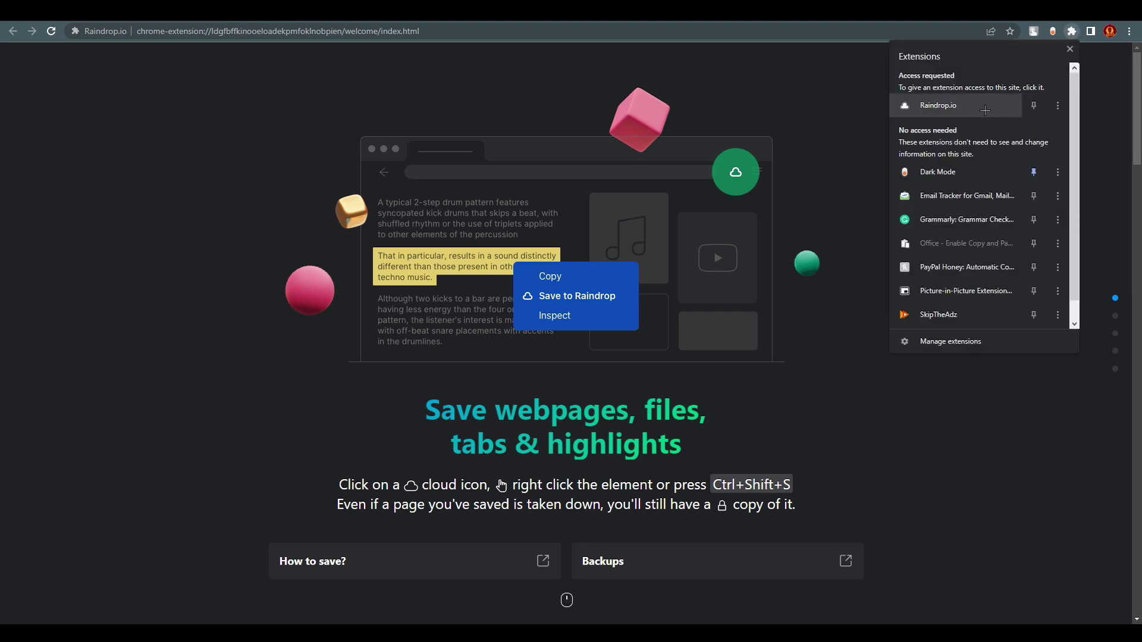
left_click(940, 108)
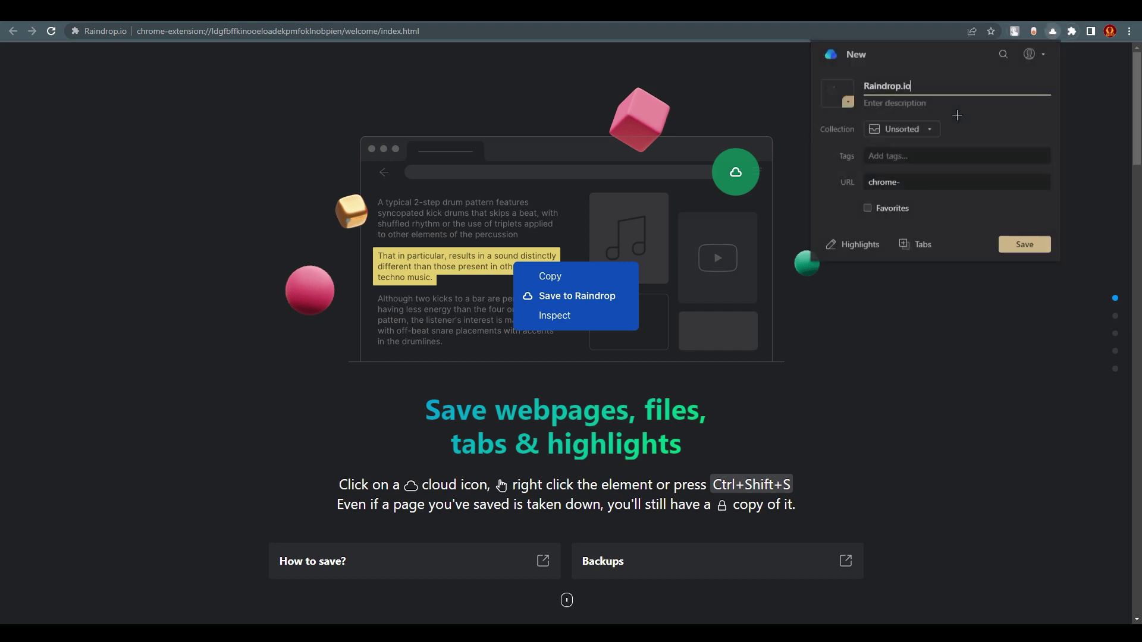
left_click(917, 158)
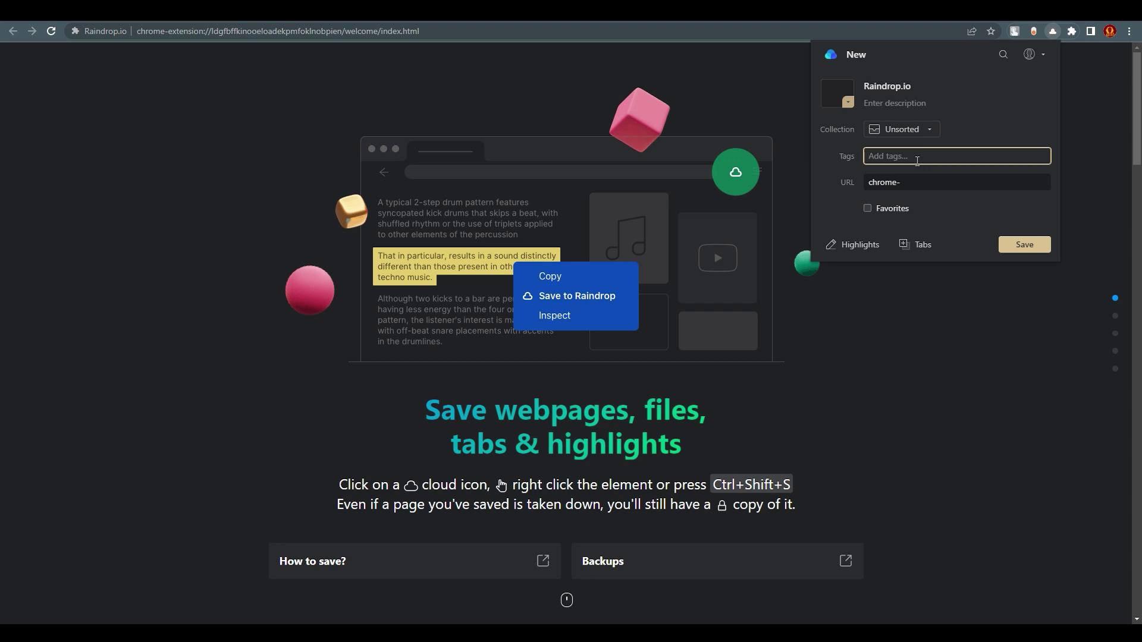
left_click(880, 184)
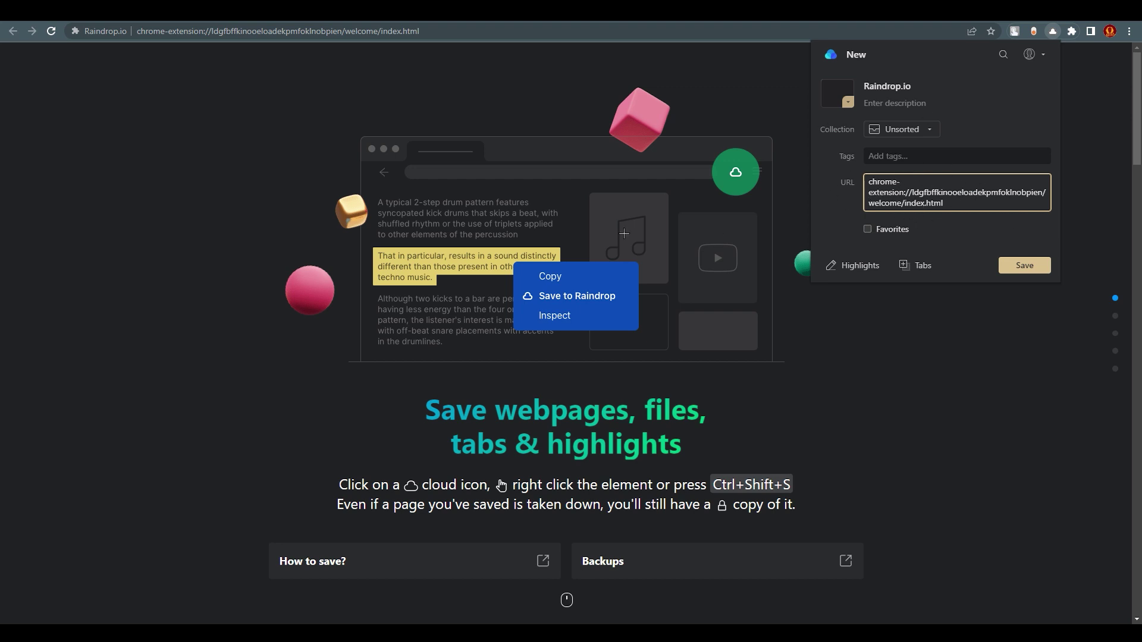
left_click(890, 132)
left_click(828, 49)
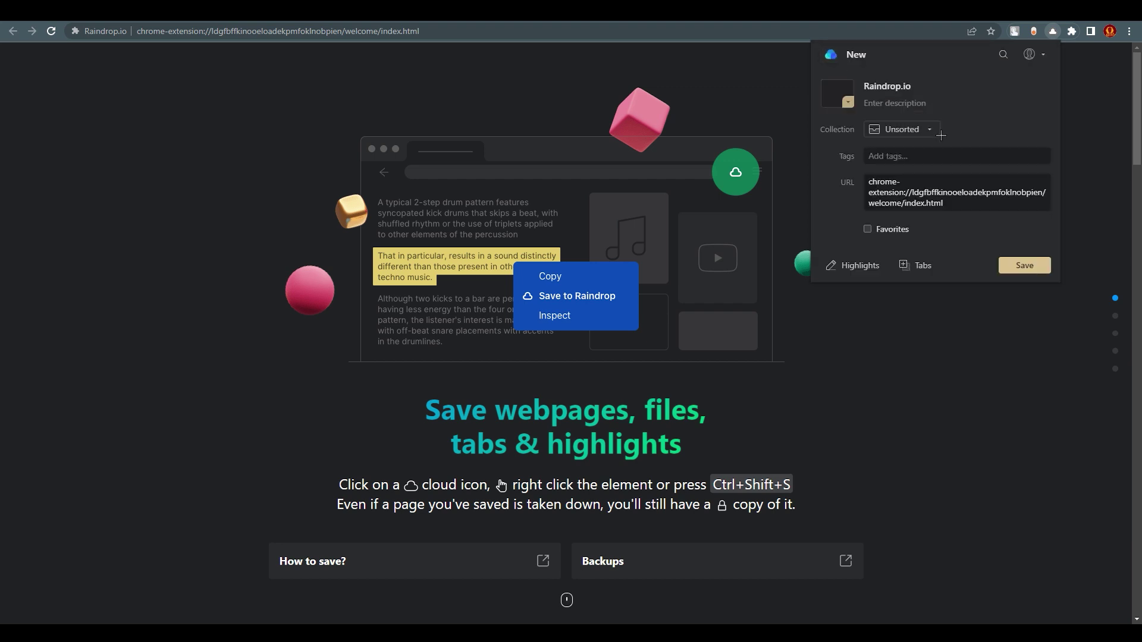
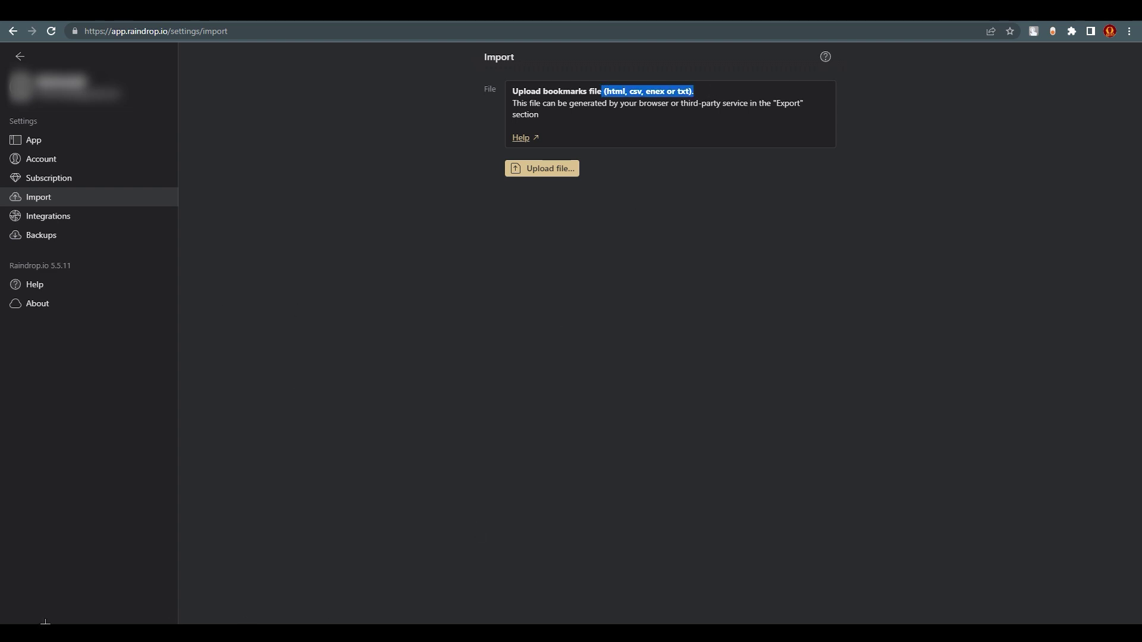
Step: Try out the themes in the App settings and switch the interface to the cream-coloured theme
left_click(53, 143)
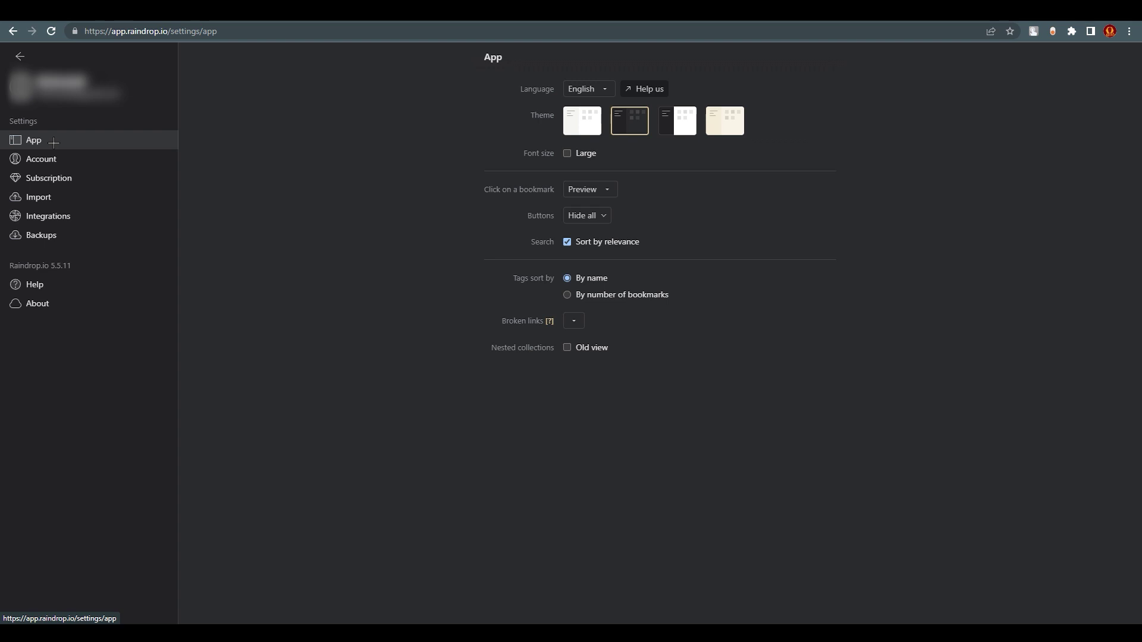
left_click(576, 121)
left_click(662, 120)
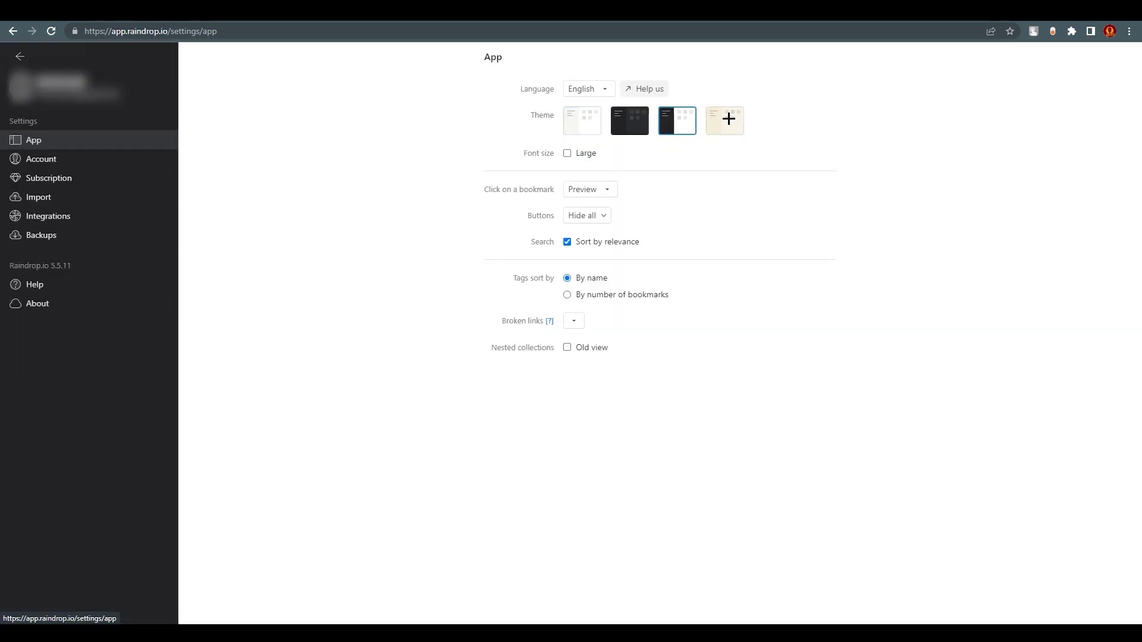
left_click(726, 119)
left_click(629, 120)
left_click(628, 121)
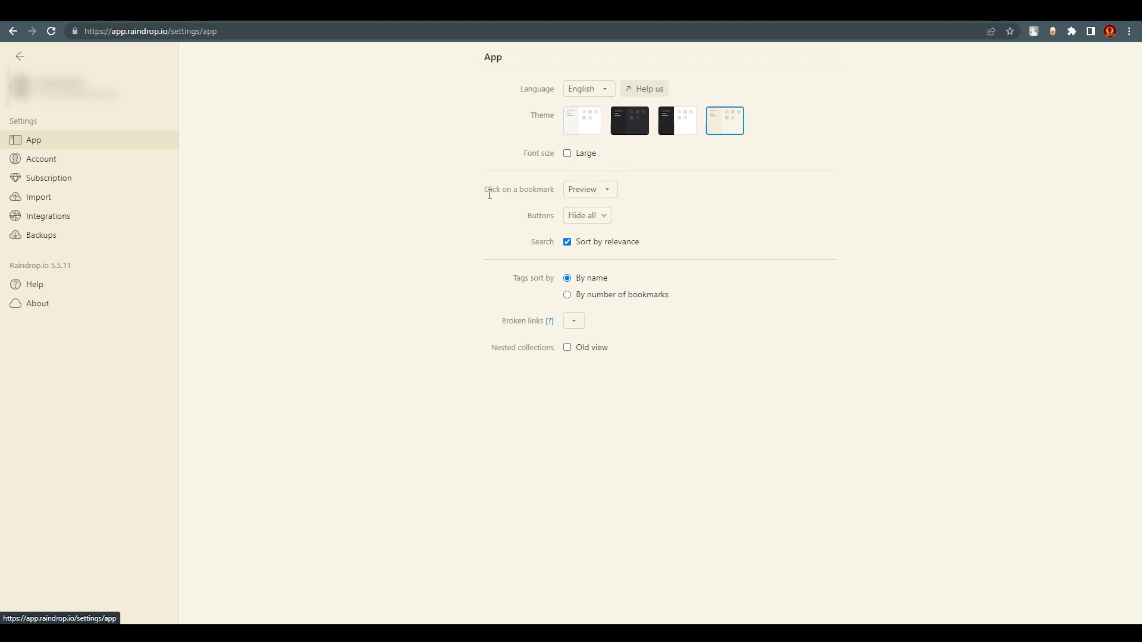
Step: Examine the choices for opening a clicked bookmark and the full list of bookmark buttons in the App settings
left_click(589, 189)
left_click(594, 191)
left_click(593, 190)
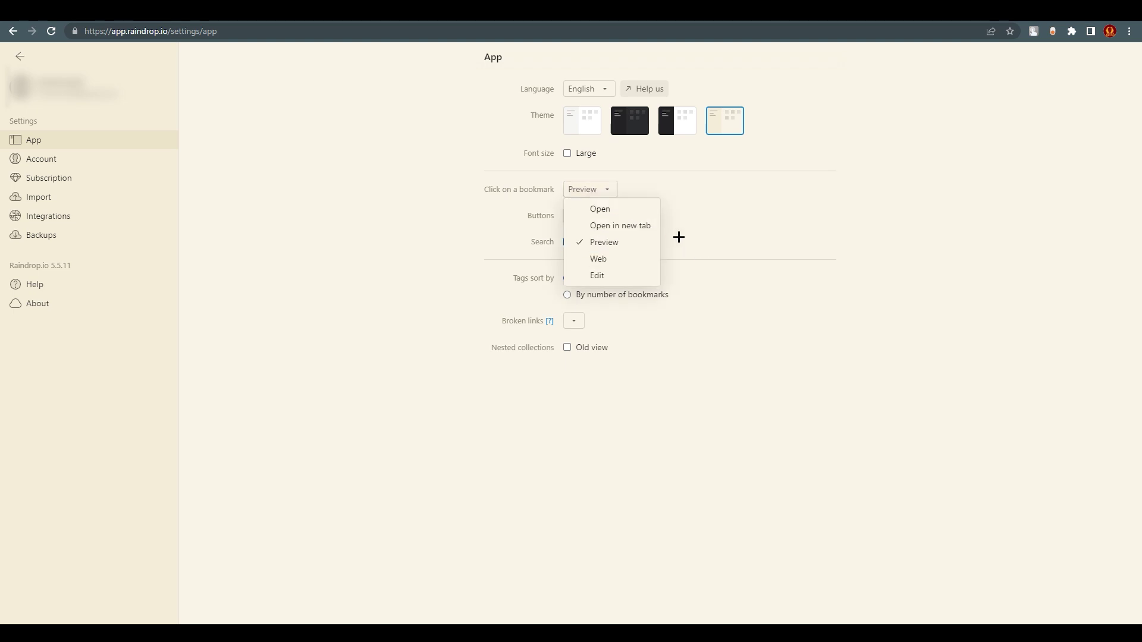
left_click(690, 236)
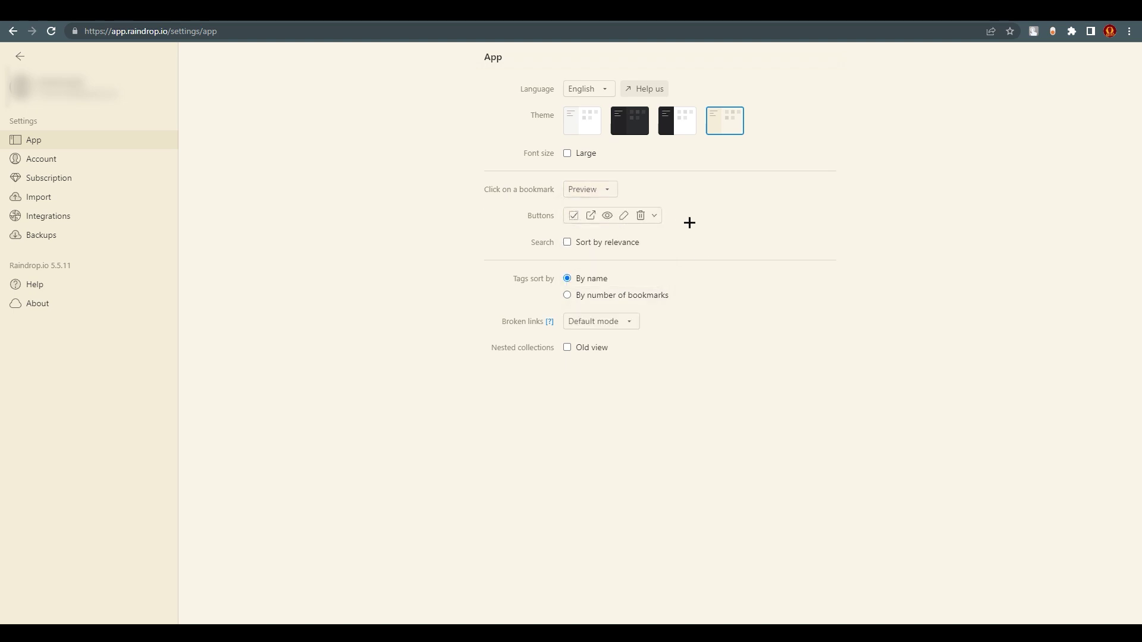
left_click(655, 216)
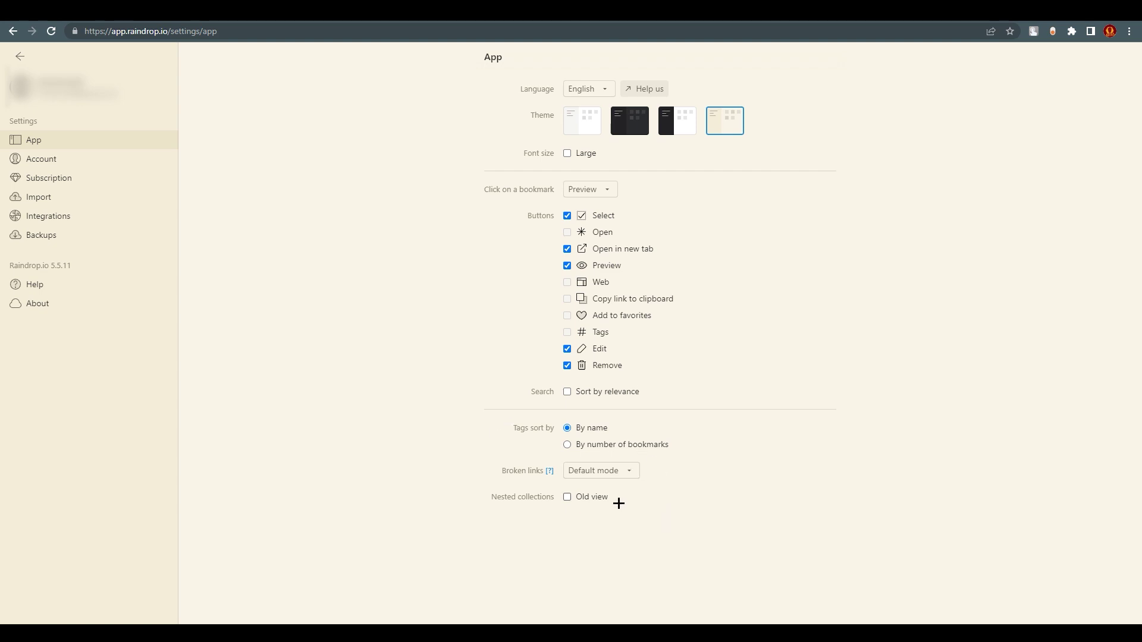
Step: Review the Backups and Integrations settings, including the IFTTT page with more Raindrop.io integrations, and return to Integrations
left_click(38, 235)
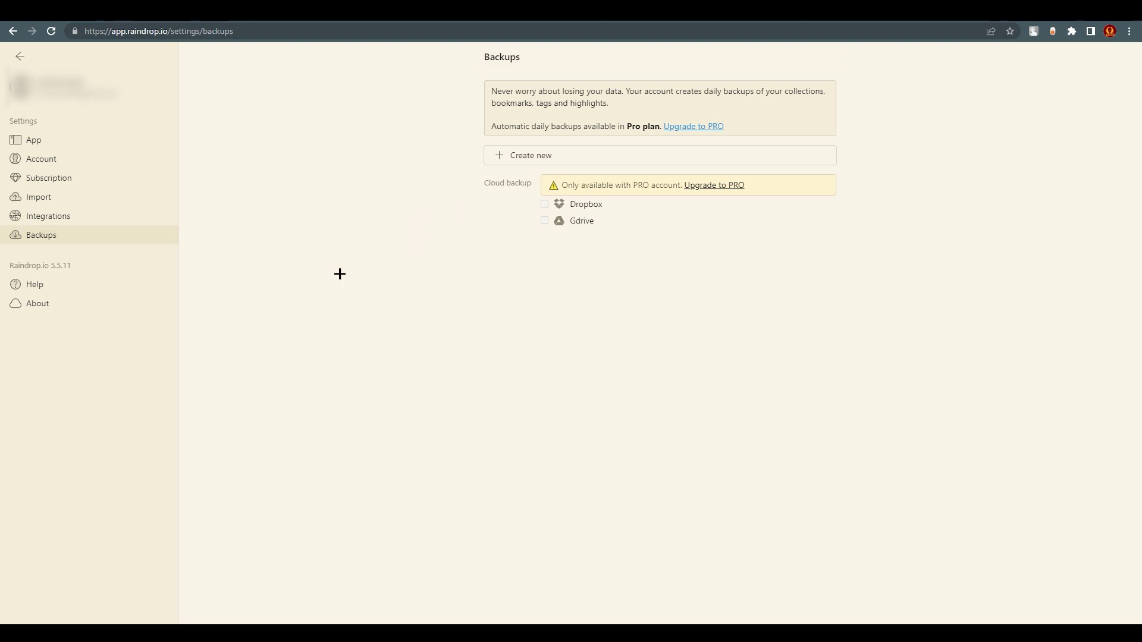
left_click(65, 217)
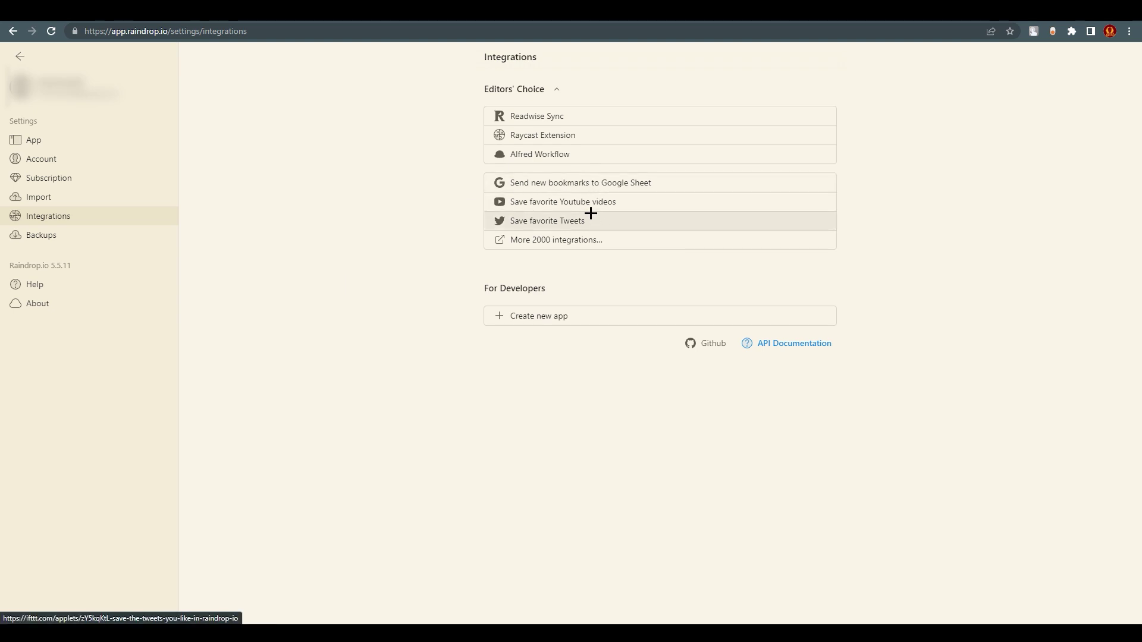
left_click(553, 243)
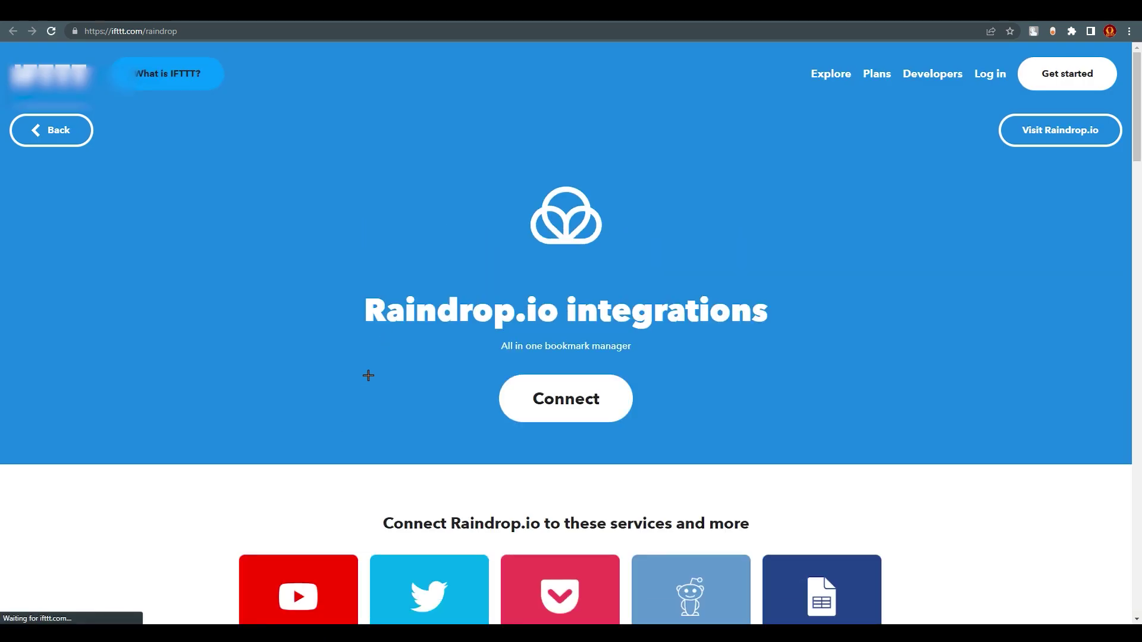
scroll(368, 375, "down", 20)
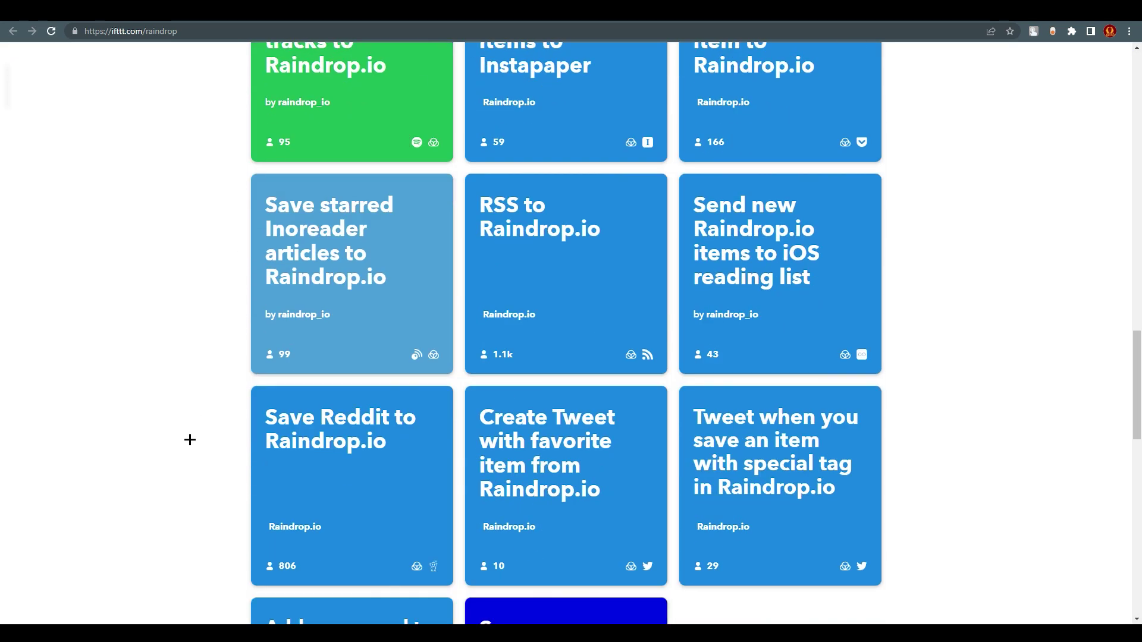
scroll(190, 440, "down", 10)
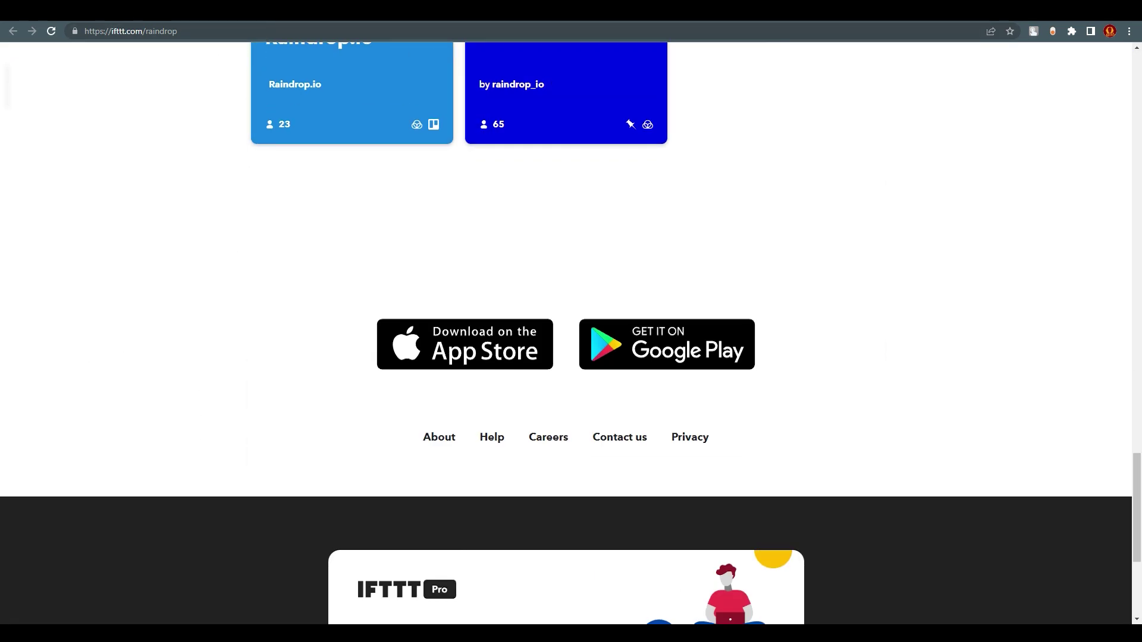
key("alt+Left")
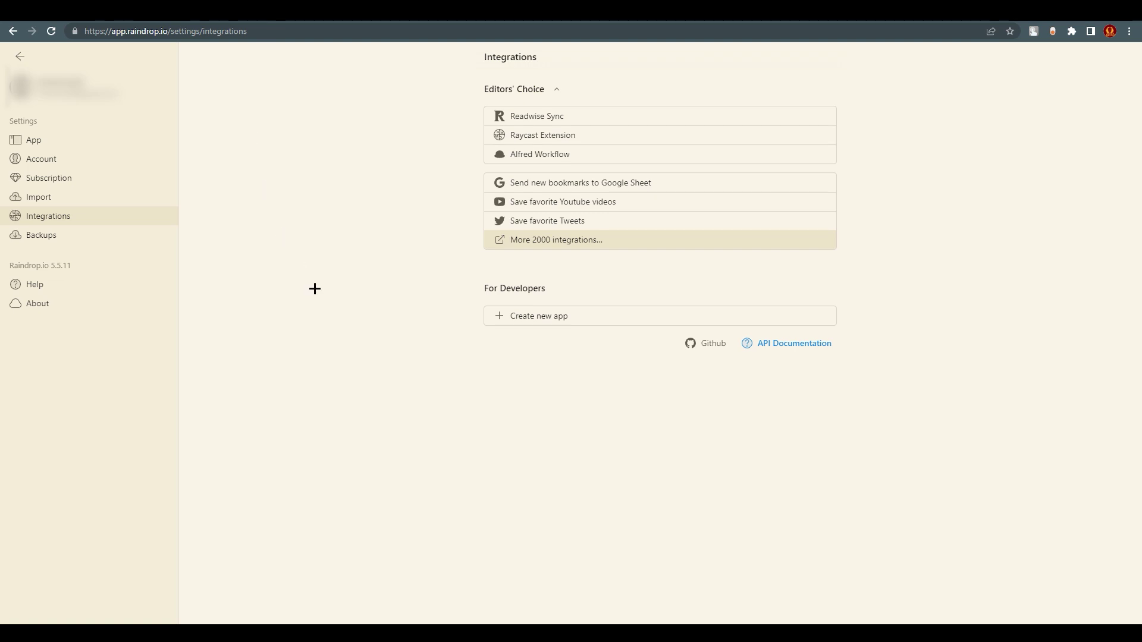
Step: Leave the settings and create a new bookmark collection named WORKING
left_click(16, 58)
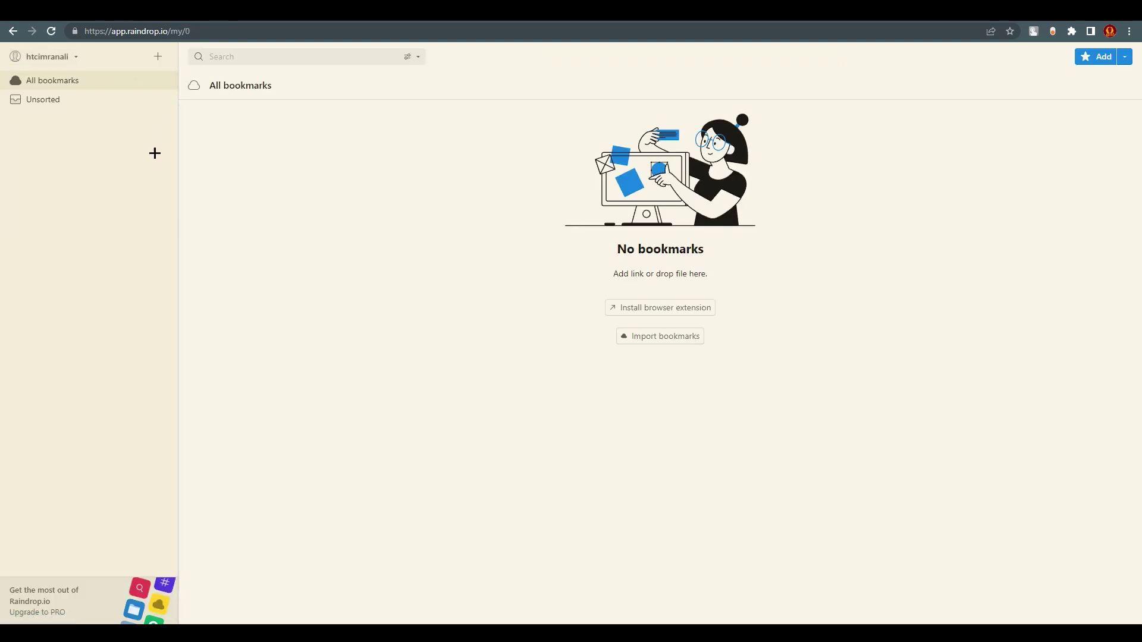
left_click(157, 56)
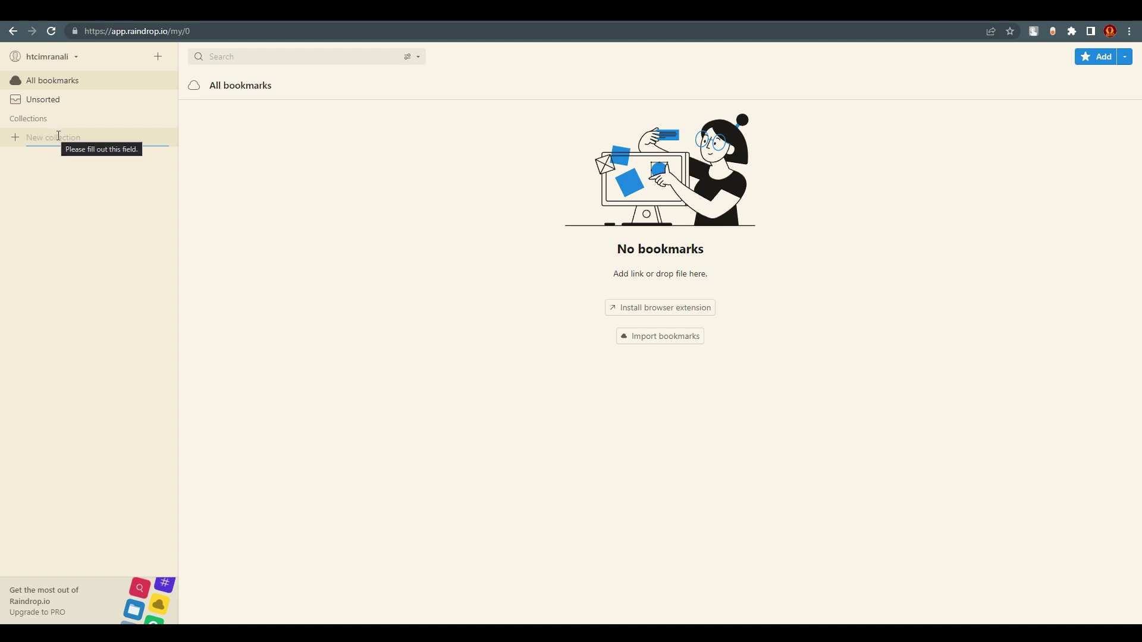
type("wpo")
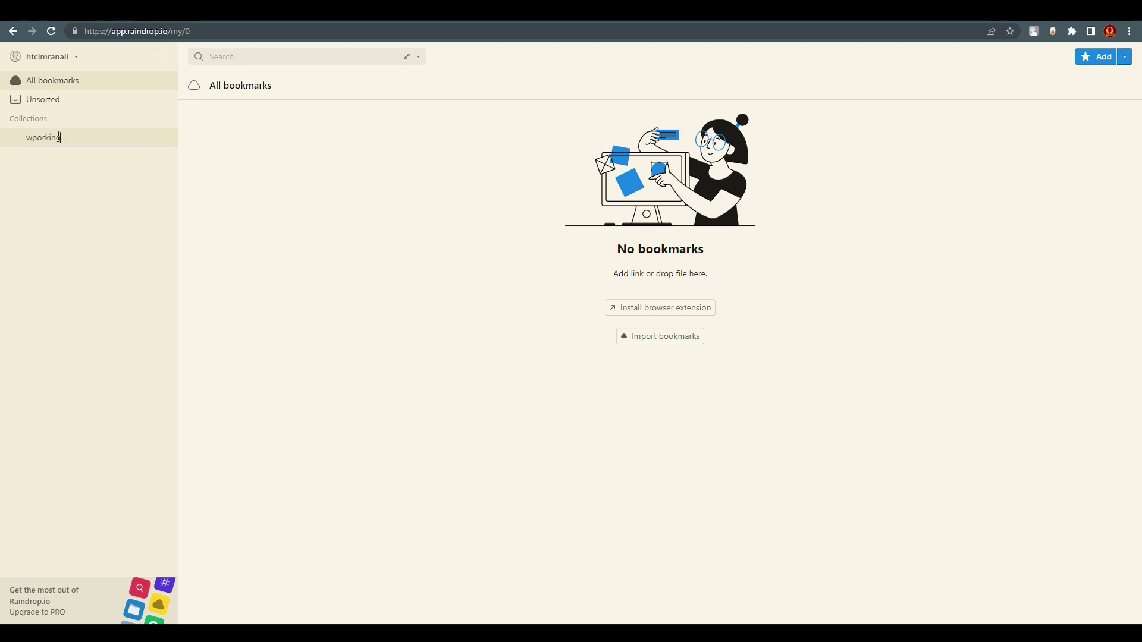
type("rking")
key("ctrl+a")
type("WORKING")
key("Return")
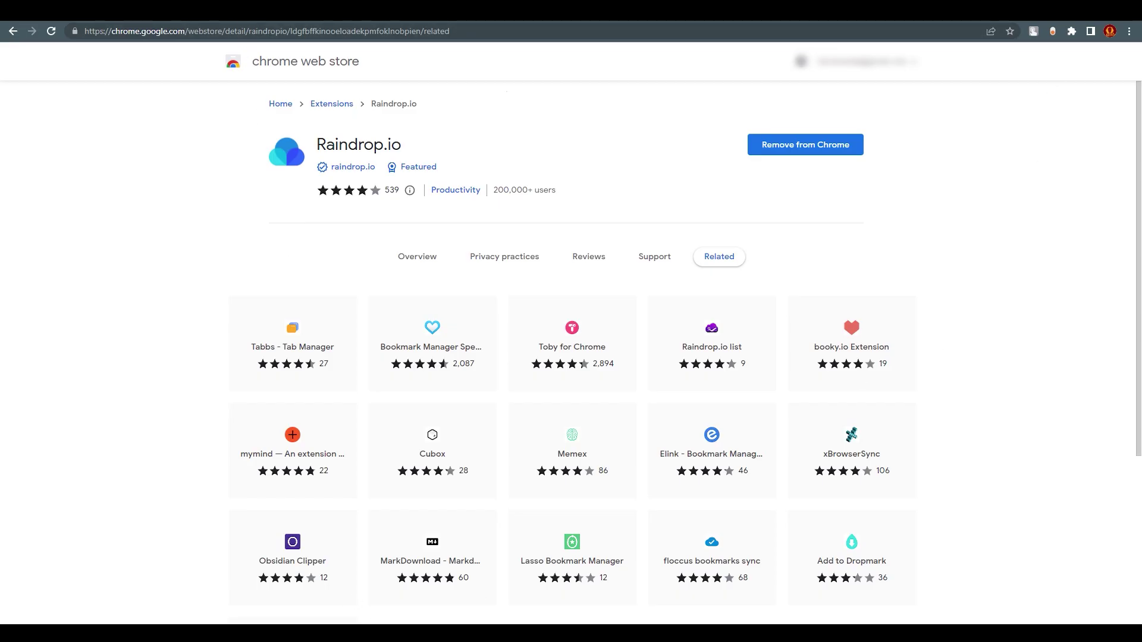
Step: Start a bookmark of the Raindrop.io Chrome Web Store page with the extension and assign it to the WORKING collection
left_click(1071, 31)
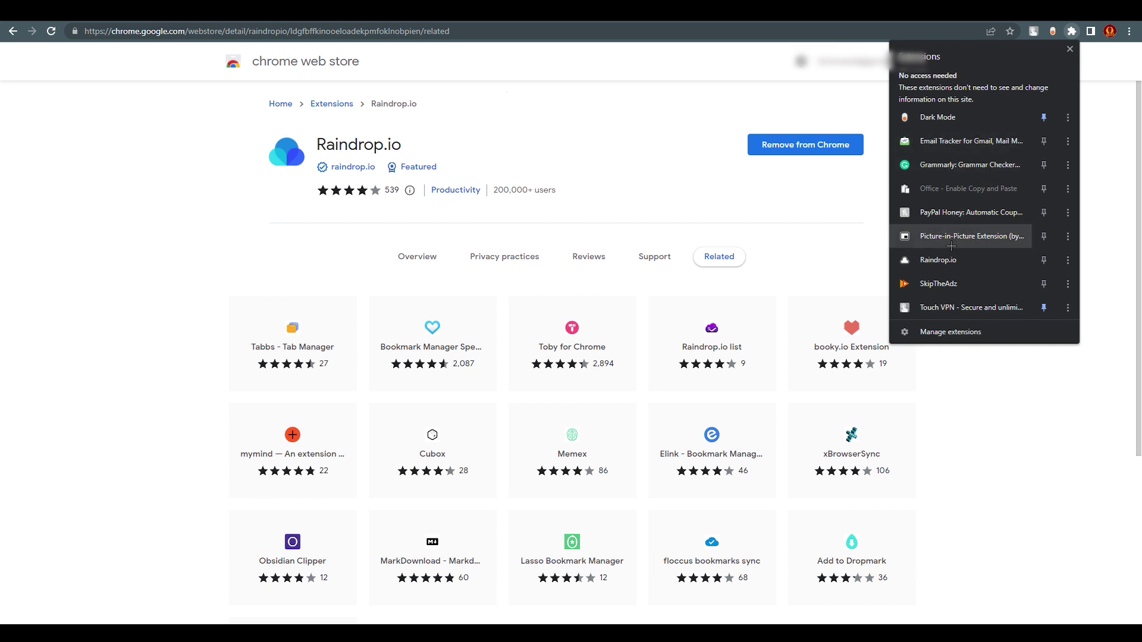
left_click(938, 260)
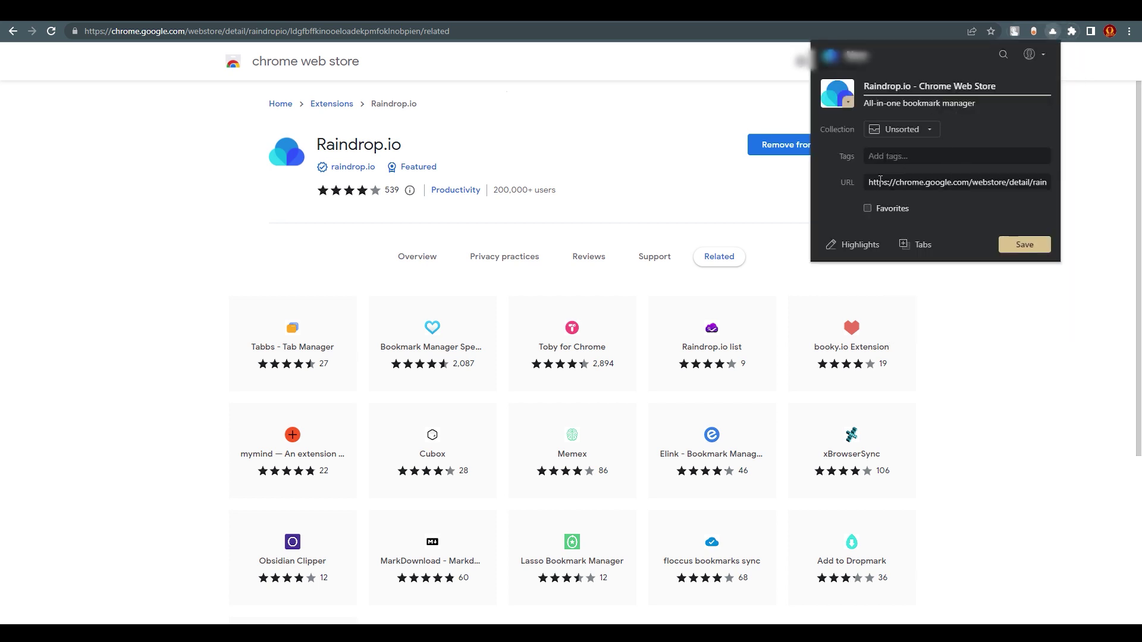
left_click(918, 132)
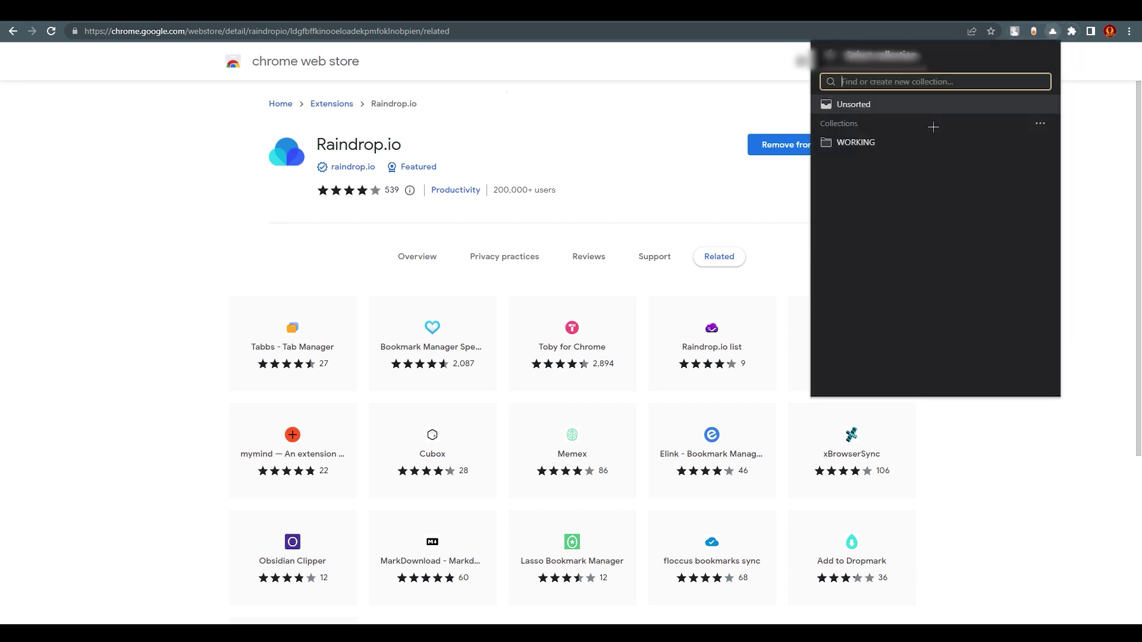
left_click(862, 143)
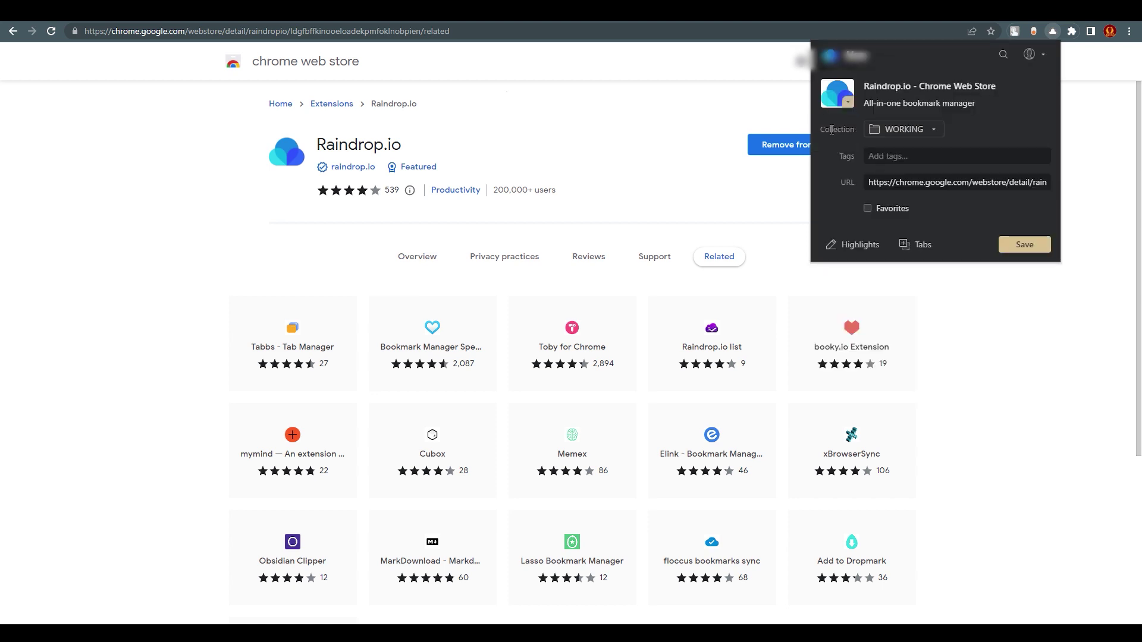
Step: Add the tag WORKING to the new bookmark
left_click(898, 156)
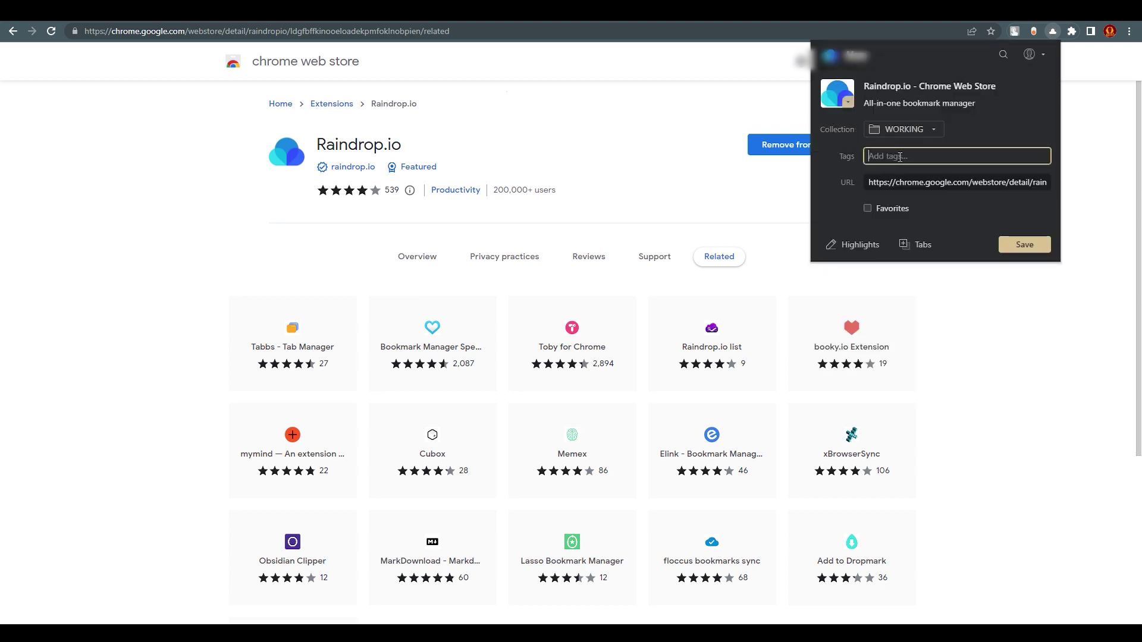
type("WORKI")
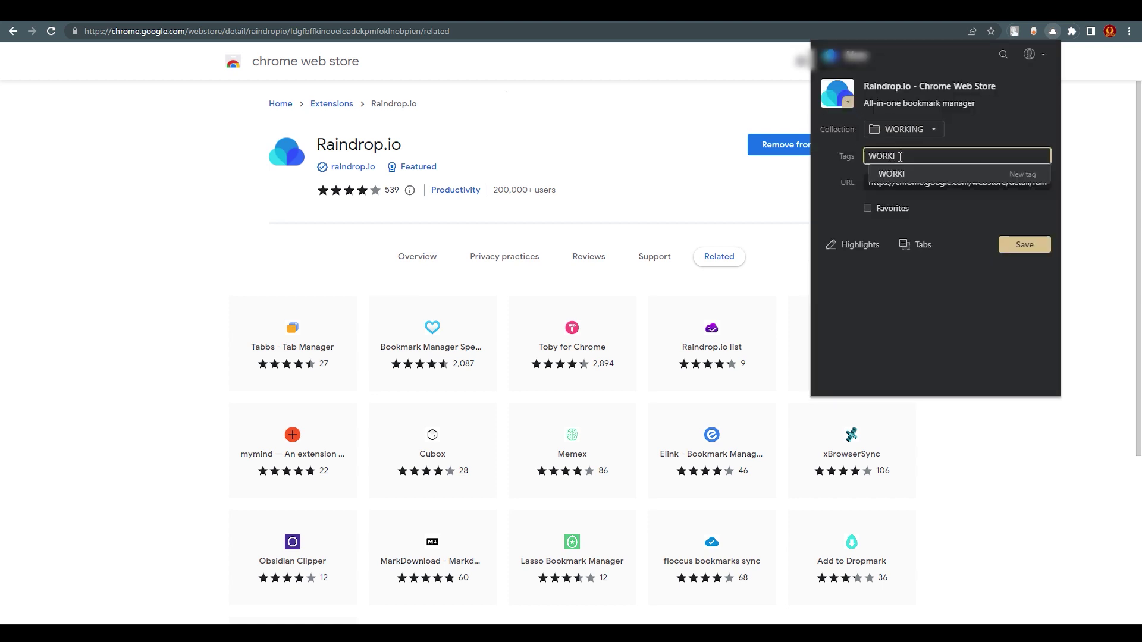
type("NG")
key("Return")
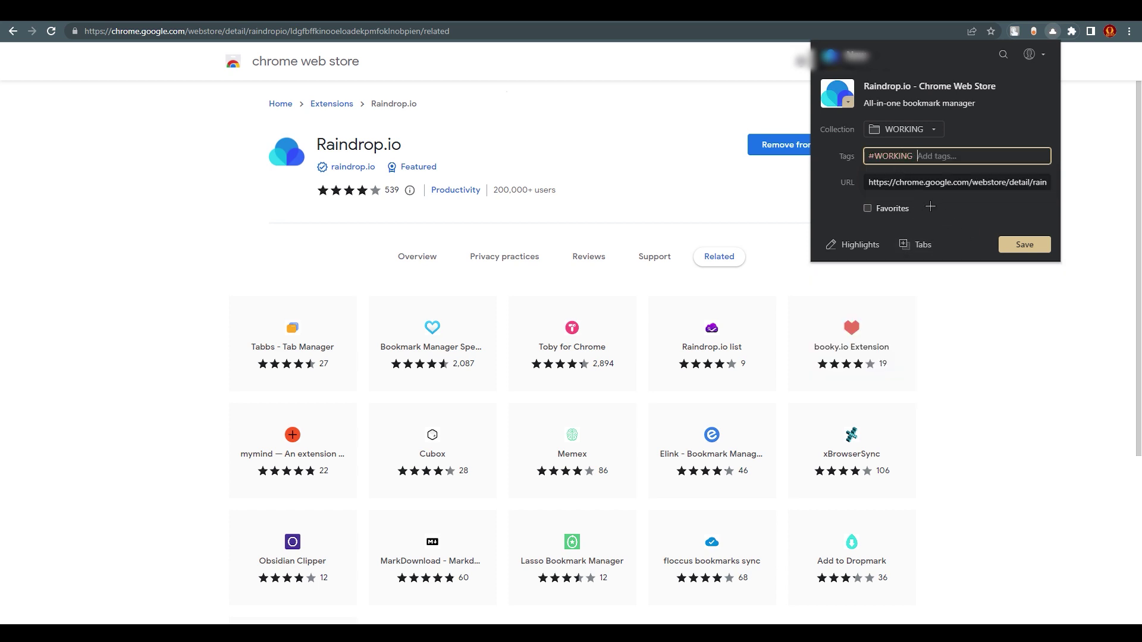
Step: Mark the new bookmark as a favorite and save it
left_click(874, 187)
left_click(889, 230)
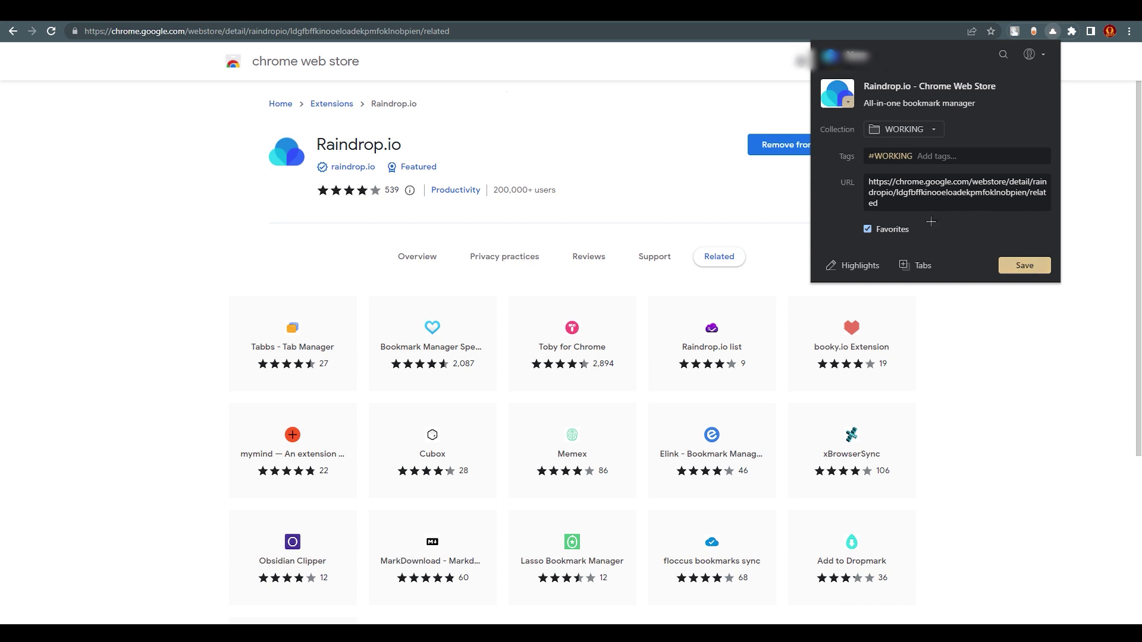
left_click(1021, 263)
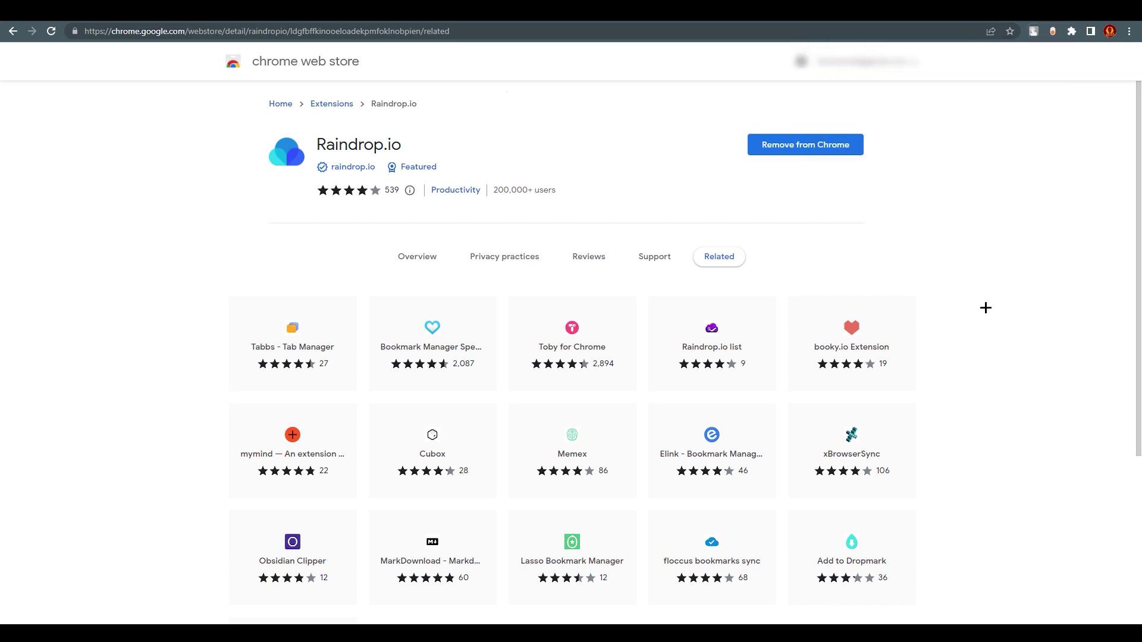
Step: Reload the WORKING collection in the web app and check the bookmark under the Links, Favorites and WORKING tag filters
key("ctrl+Tab")
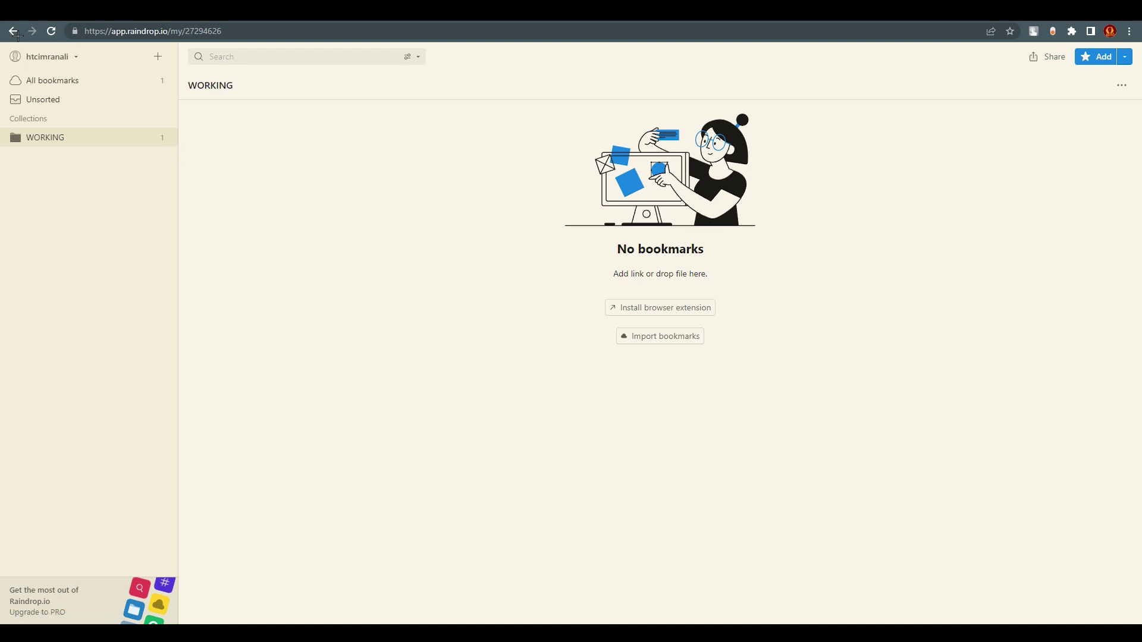
left_click(50, 32)
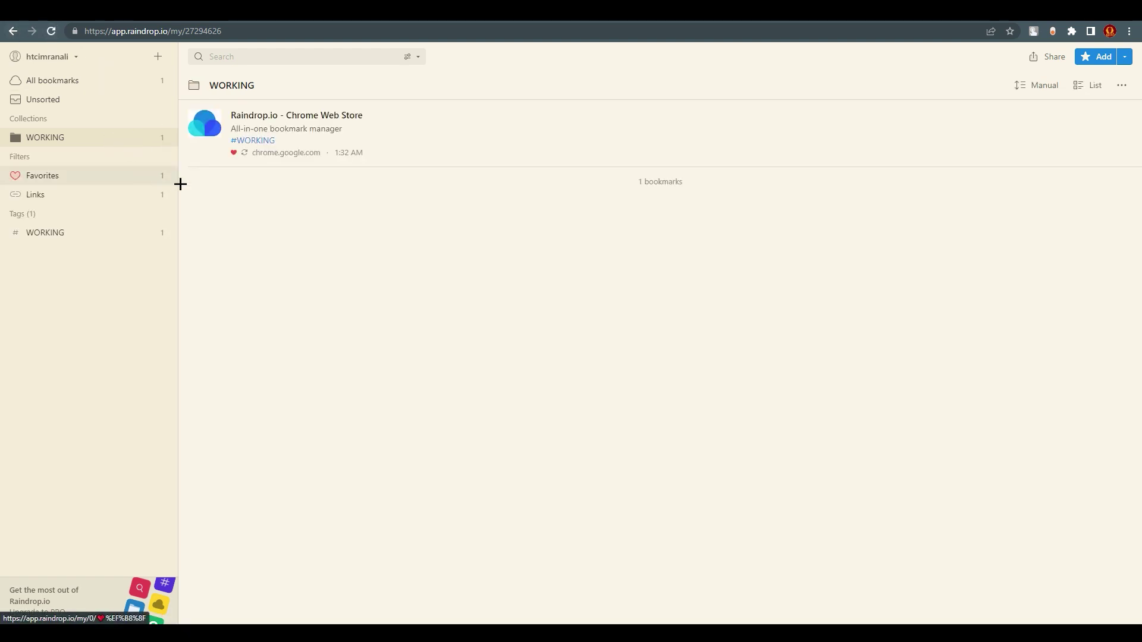
left_click(56, 195)
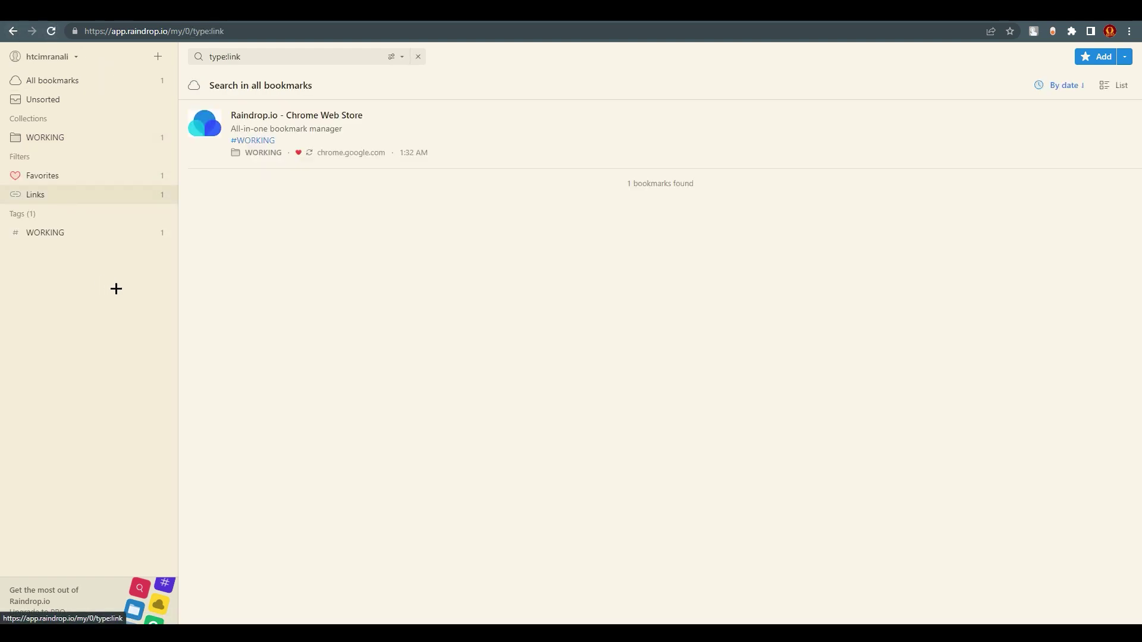
left_click(70, 176)
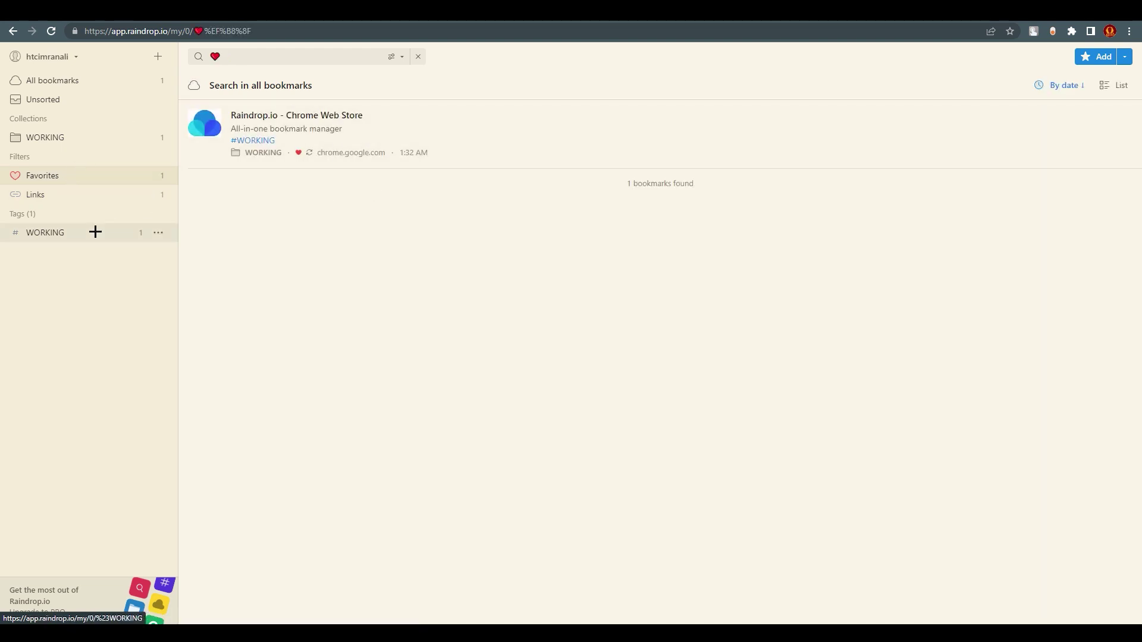
left_click(59, 240)
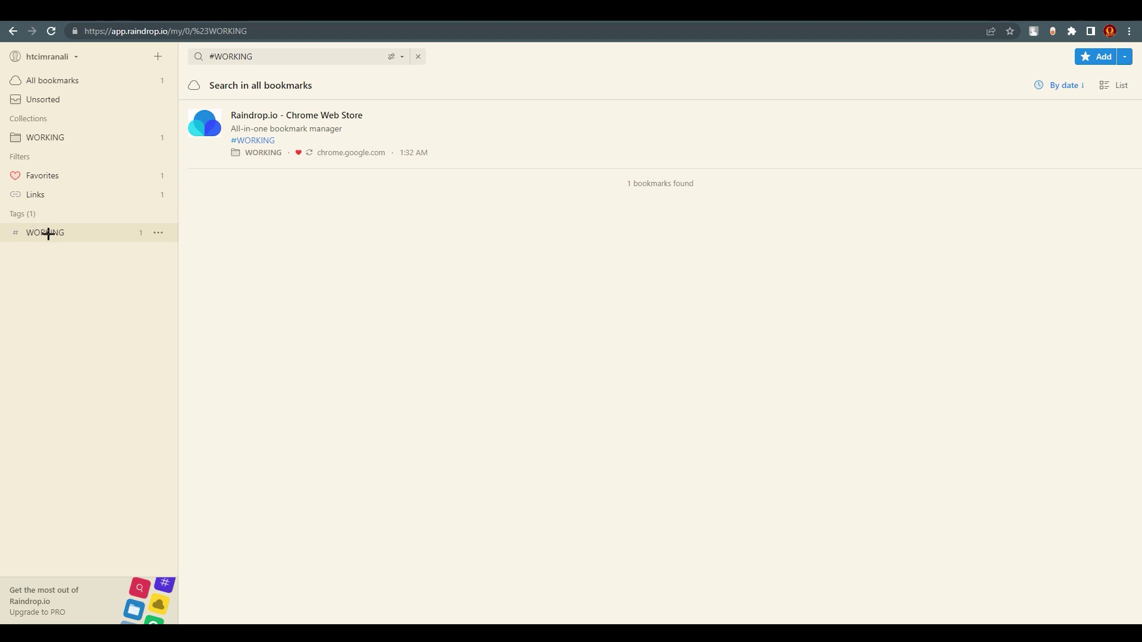
left_click(91, 138)
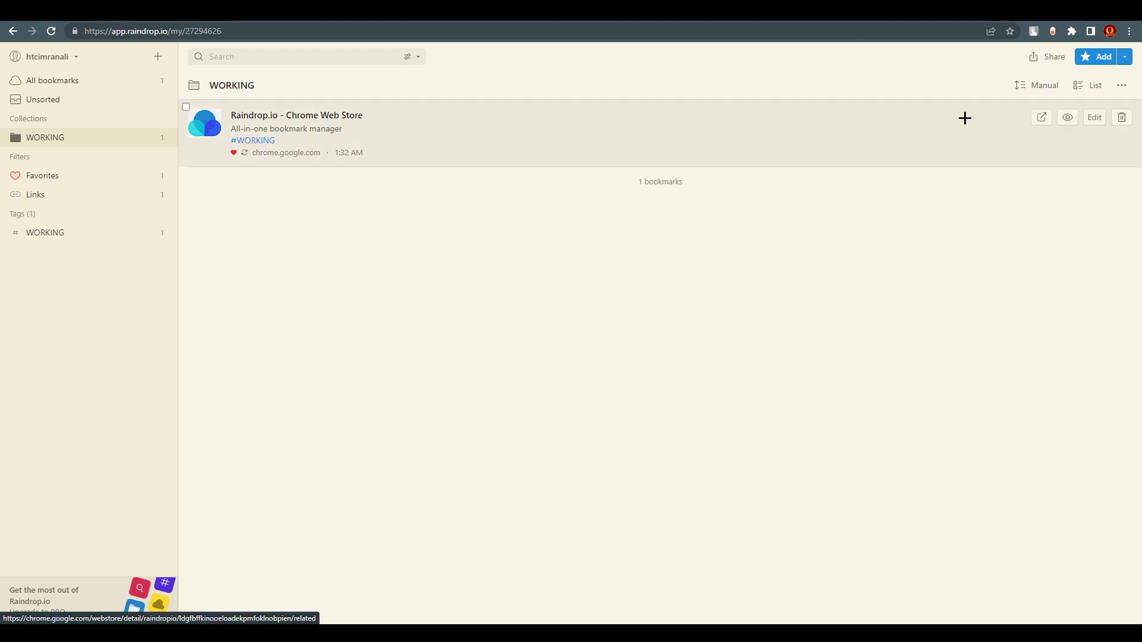
Step: Examine the sharing options and the sort orders of the WORKING collection
left_click(1042, 56)
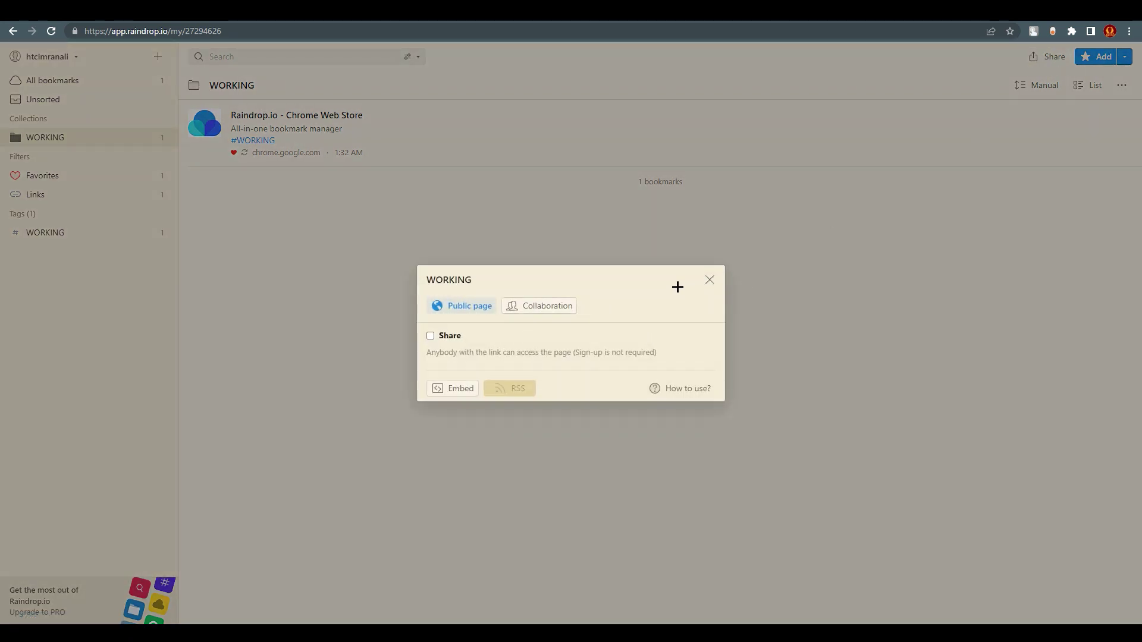
left_click(710, 279)
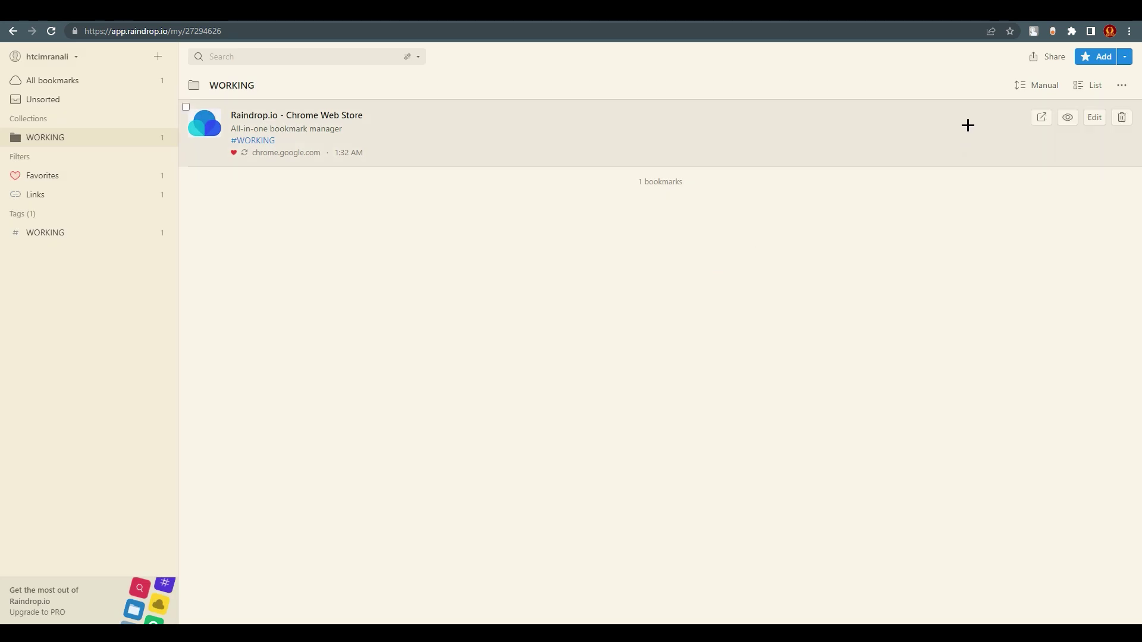
left_click(1056, 85)
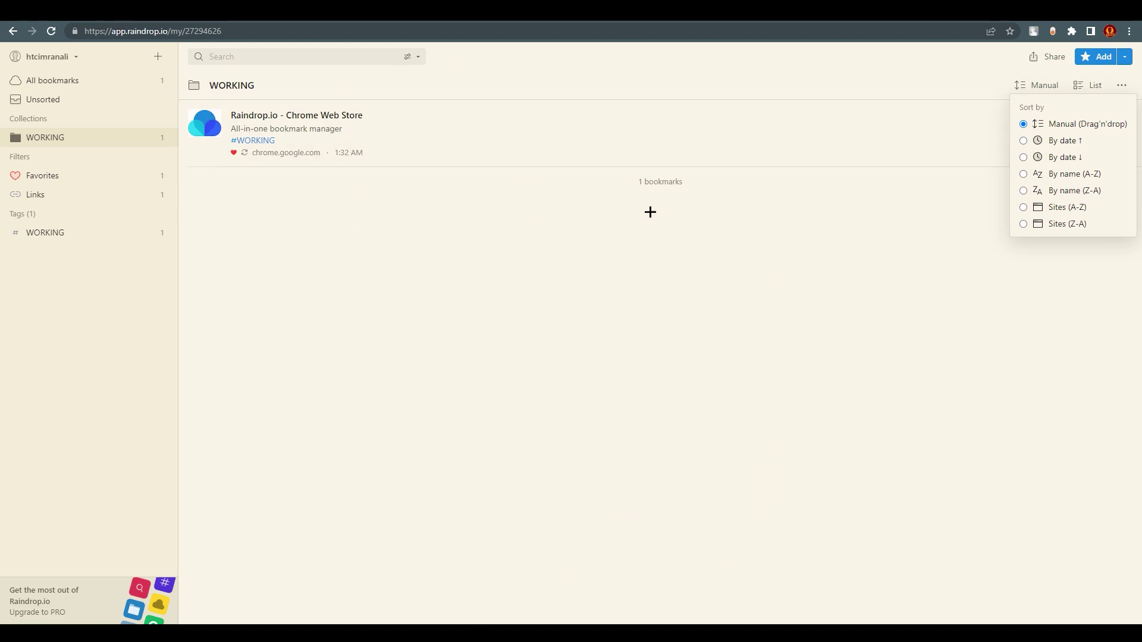
Step: Switch the WORKING collection to the Headlines view and hide the bookmark icon
left_click(1078, 88)
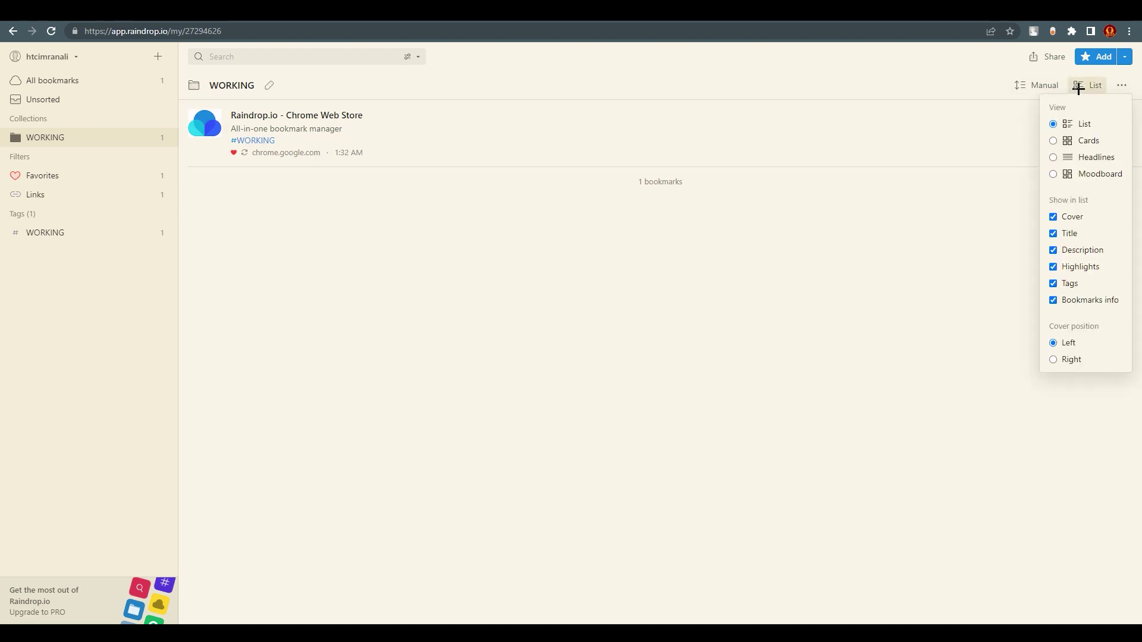
left_click(1090, 174)
left_click(1091, 157)
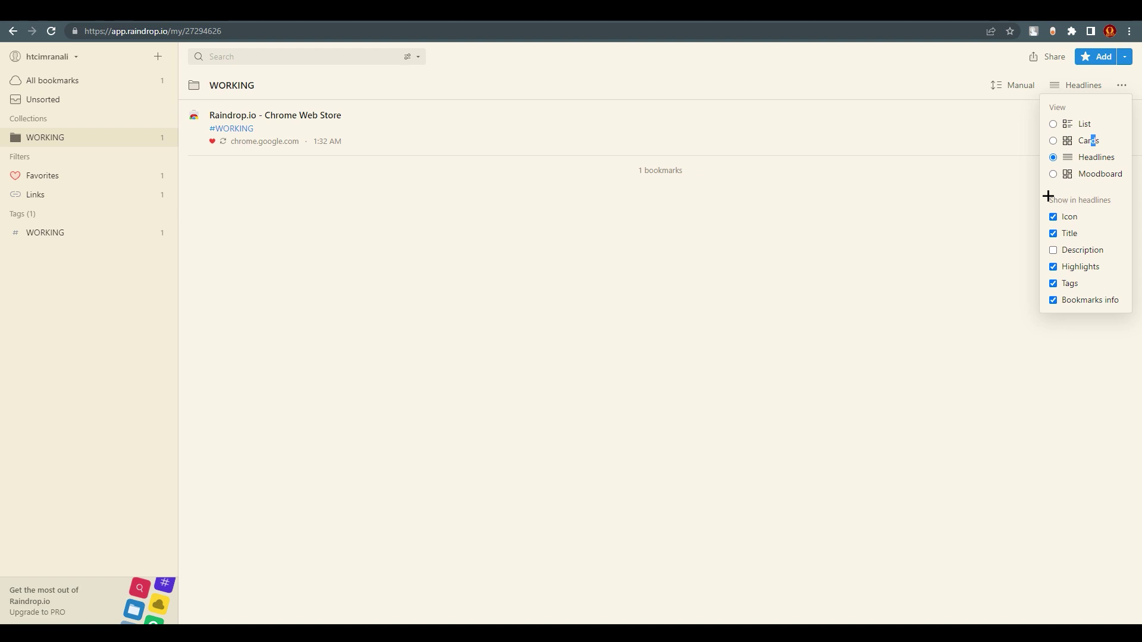
left_click_drag(1047, 195, 1114, 198)
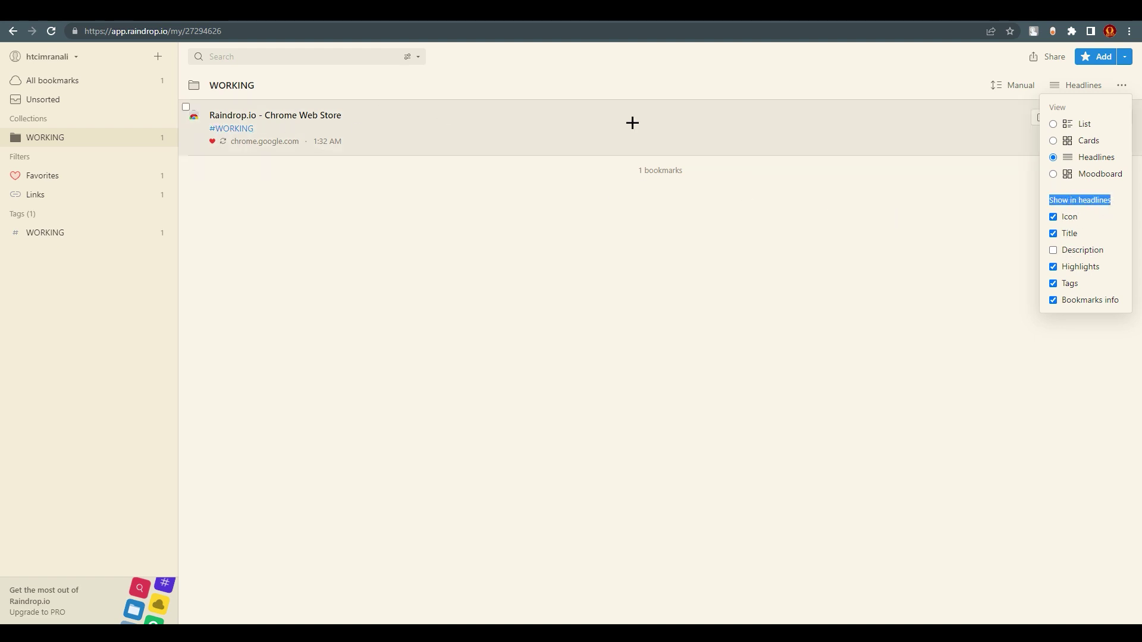
left_click(1052, 216)
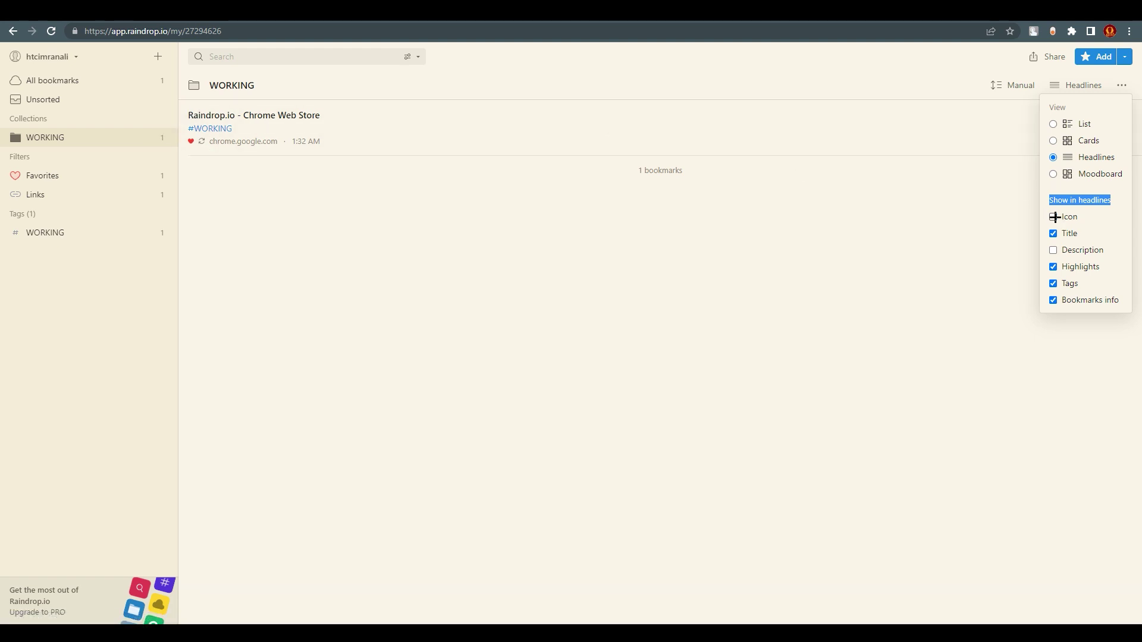
Step: Try showing and hiding the bookmark description in the Headlines view of the WORKING collection
left_click(1053, 249)
left_click(1053, 250)
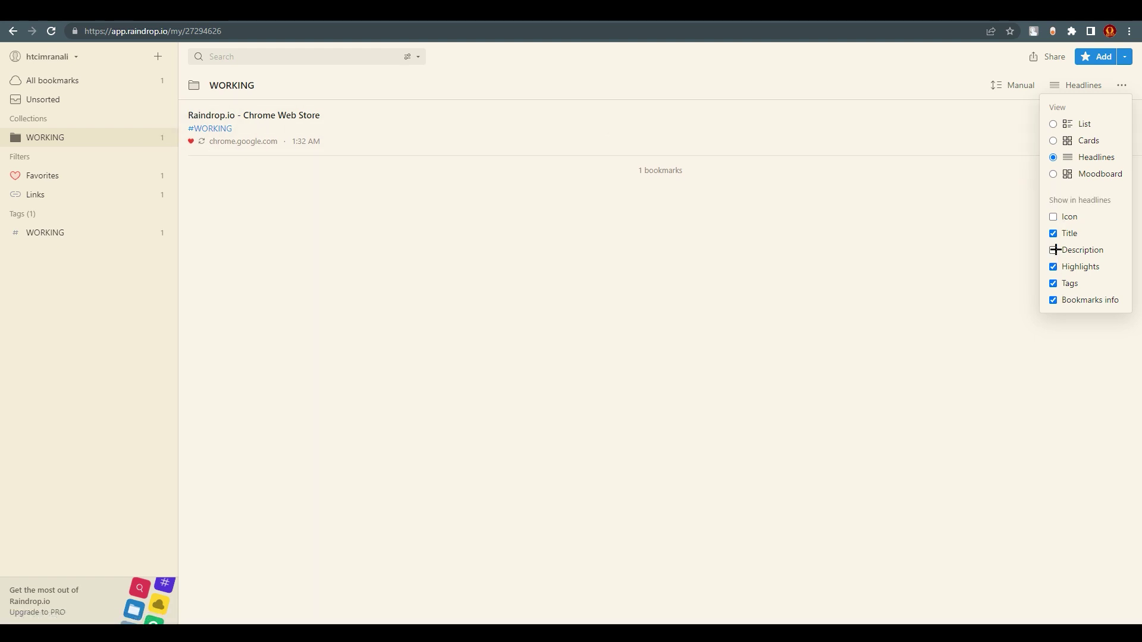
left_click(1054, 250)
left_click(1054, 249)
left_click(989, 250)
Step: Check which additional actions are available for the WORKING collection, without applying any
left_click(1121, 86)
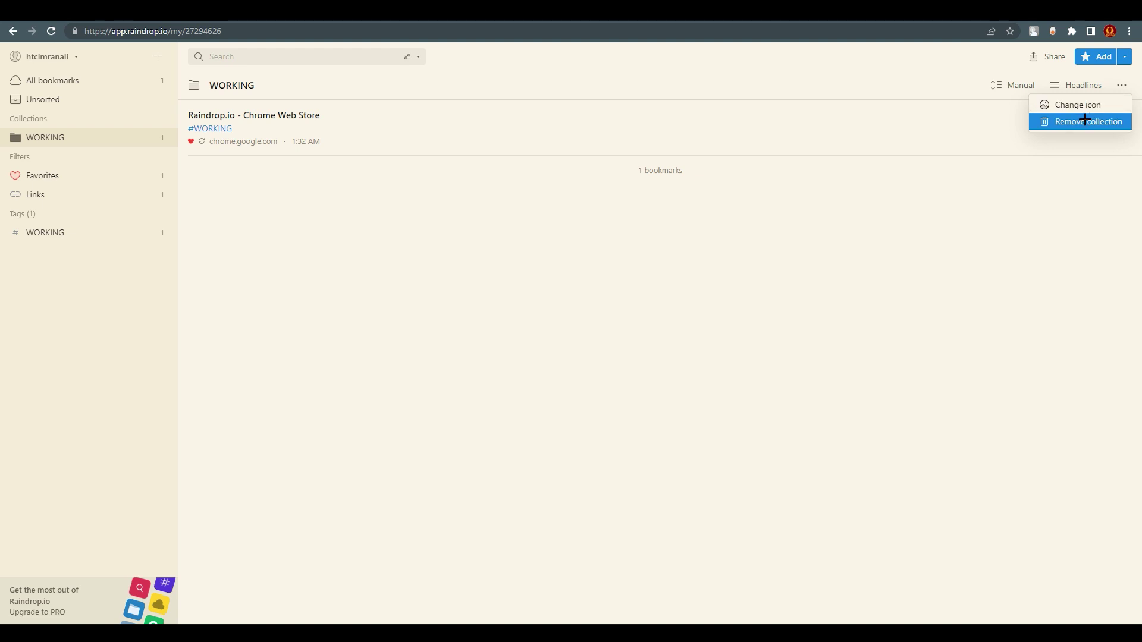
left_click(796, 244)
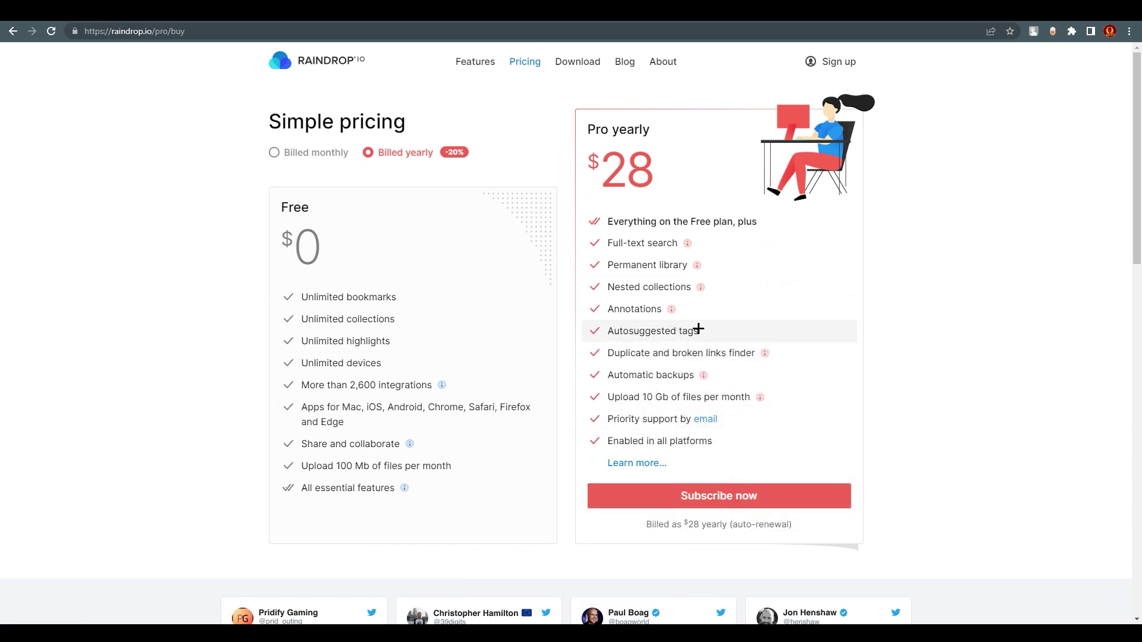
Step: Examine the Pro plan's features on the pricing page and switch the pricing to monthly billing to check the price
mouse_move(657, 244)
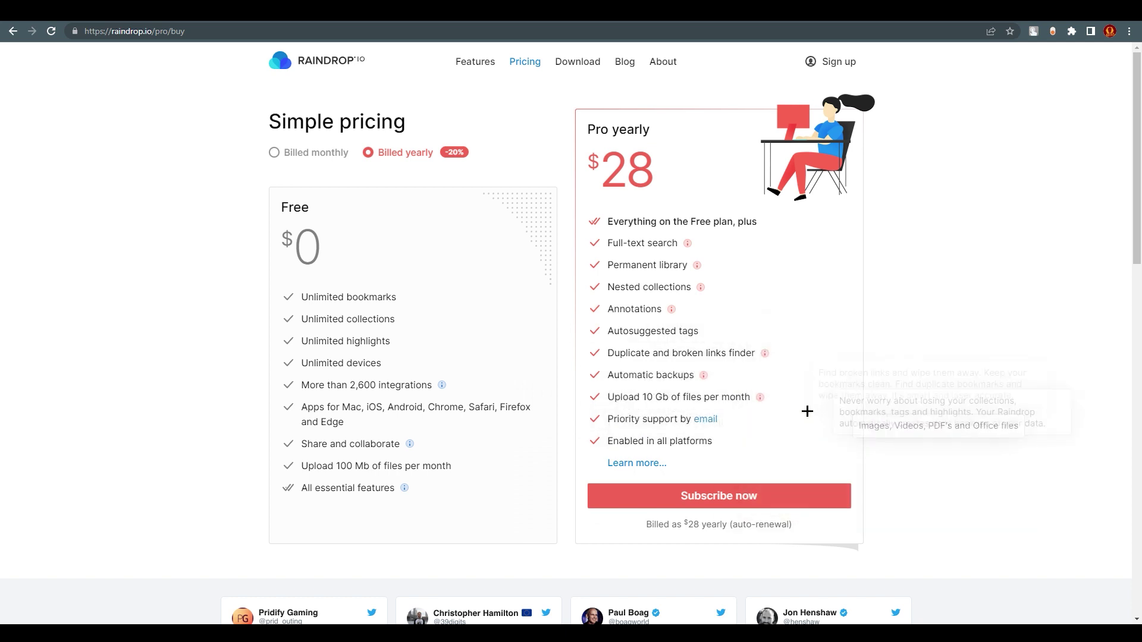
mouse_move(736, 334)
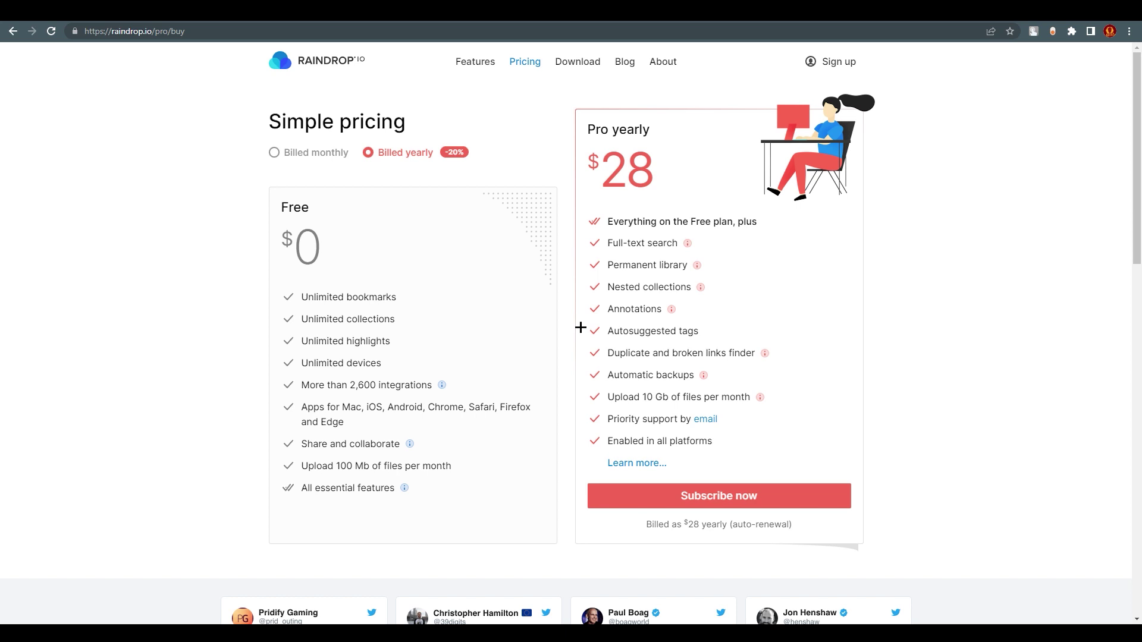
left_click(287, 153)
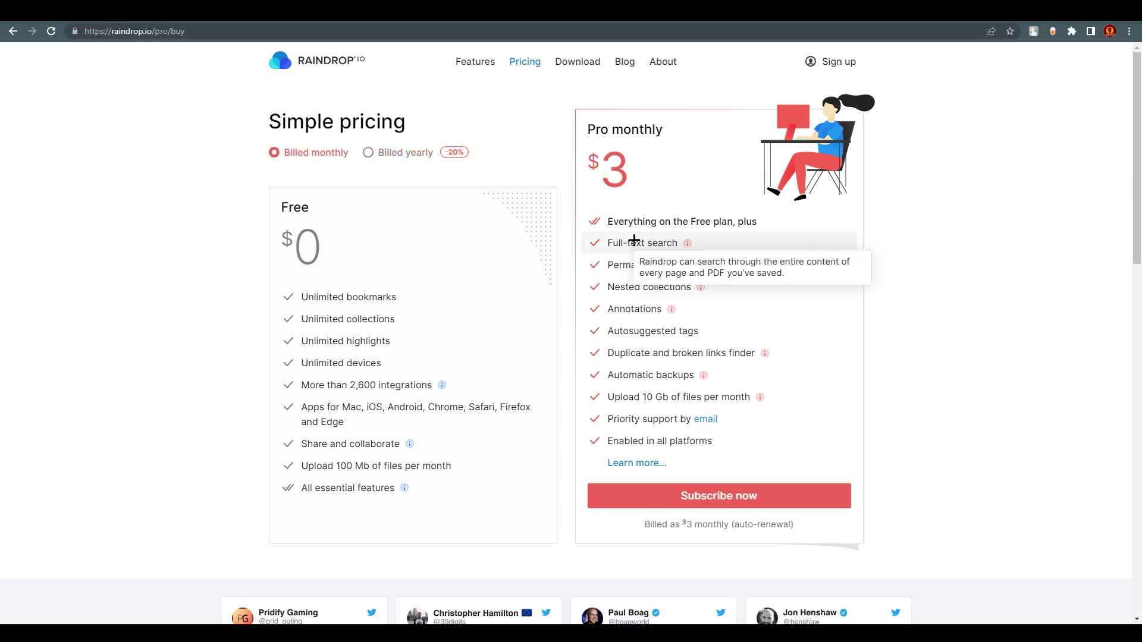
left_click_drag(629, 175, 550, 191)
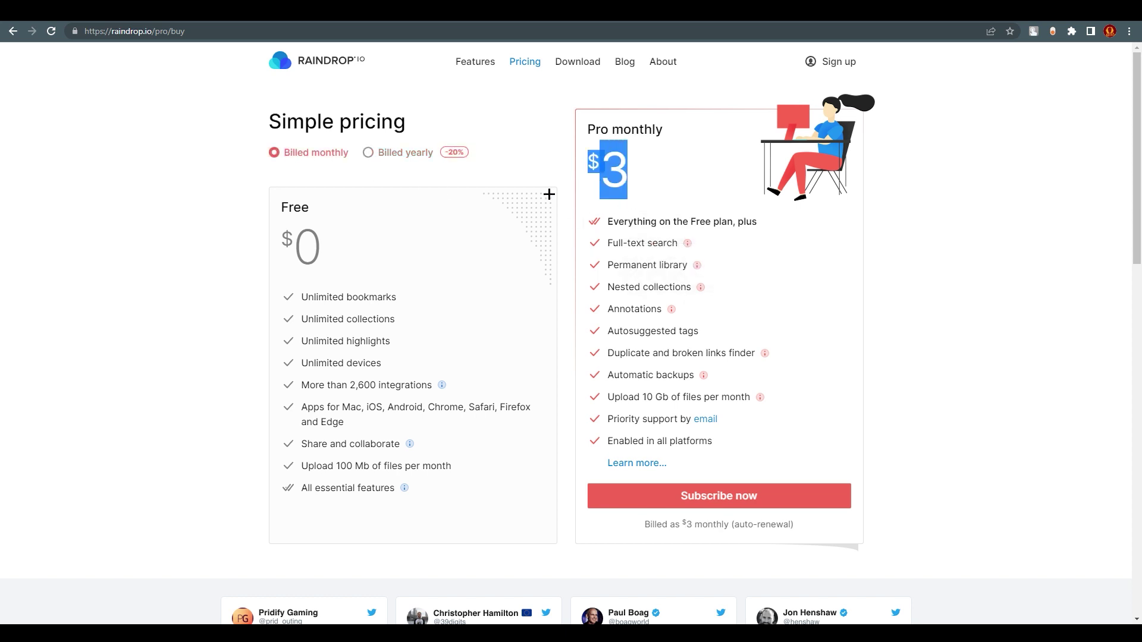
left_click(544, 161)
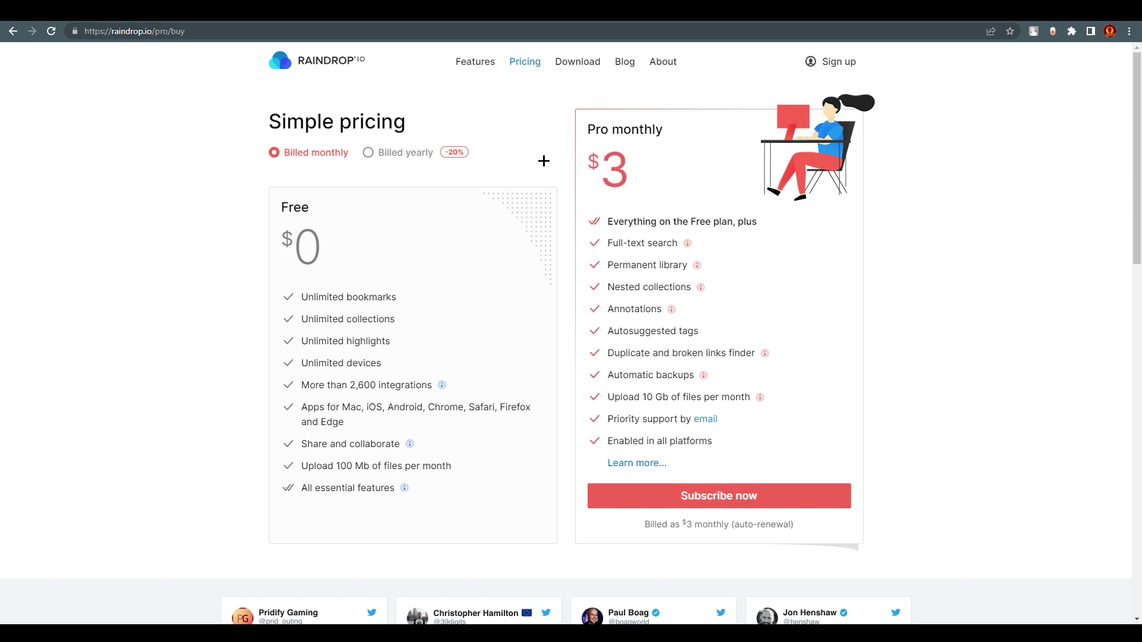